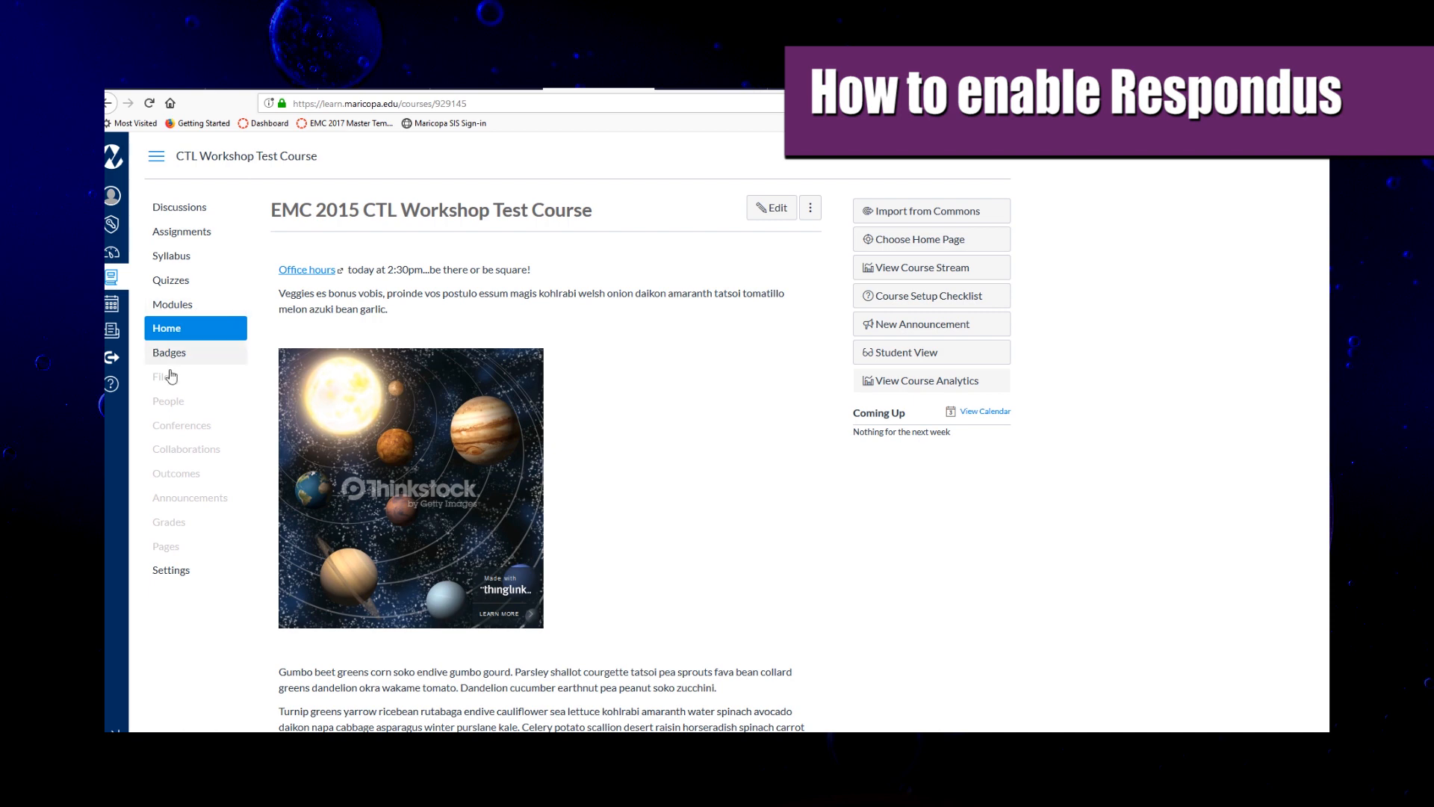
Enable LockDown Browser in the course's navigation settings and save the change.
click(168, 579)
scroll(409, 487, down, 3)
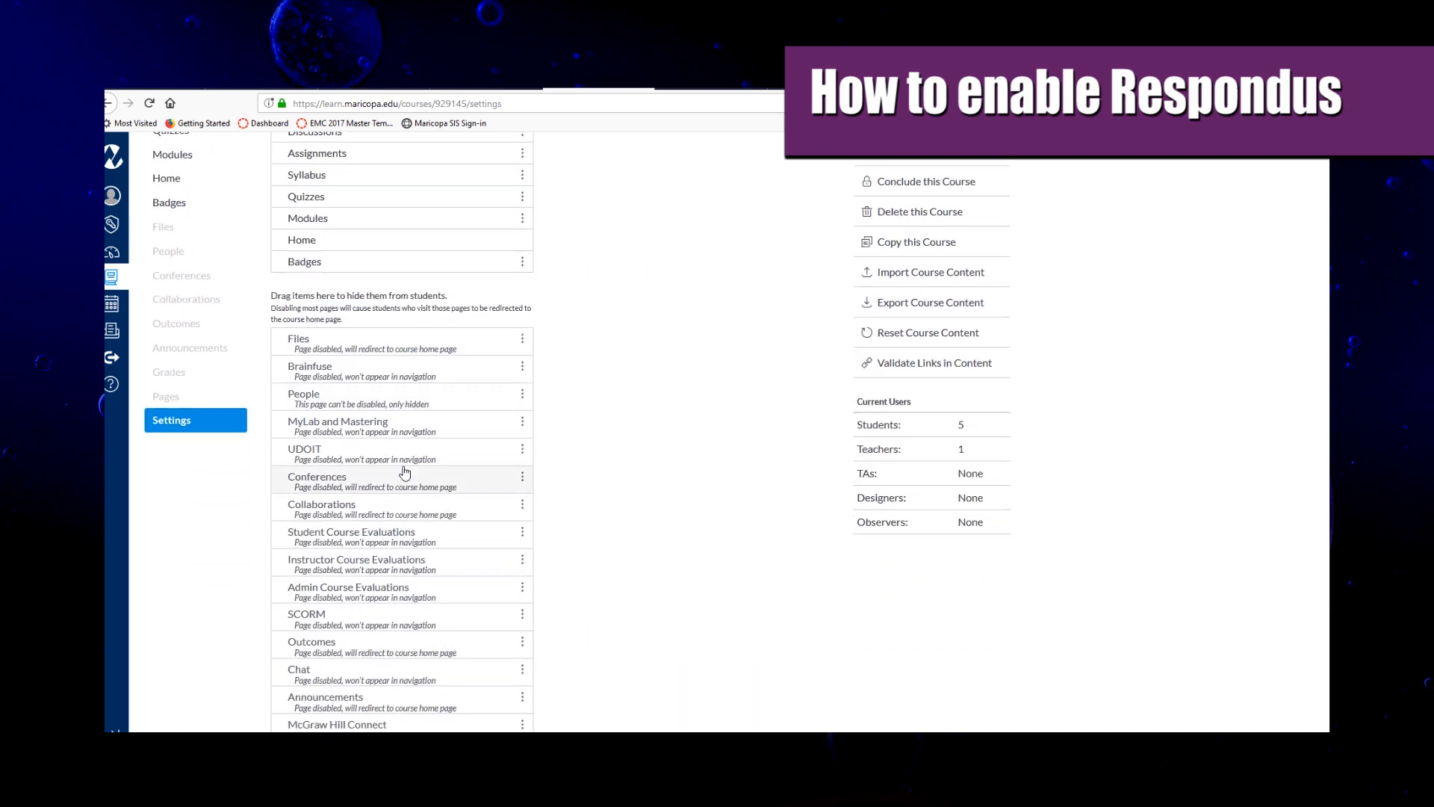
scroll(395, 455, down, 3)
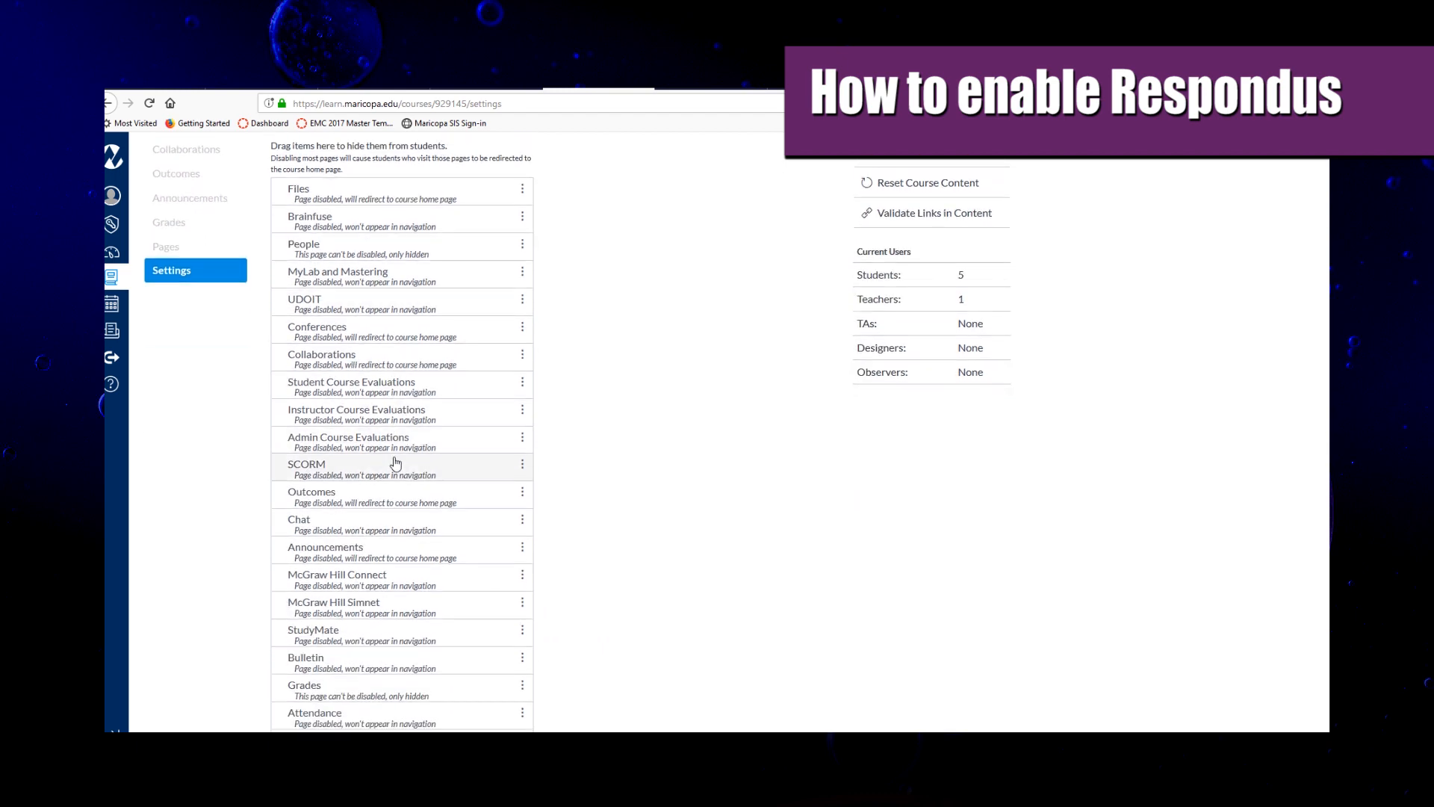
scroll(395, 467, down, 3)
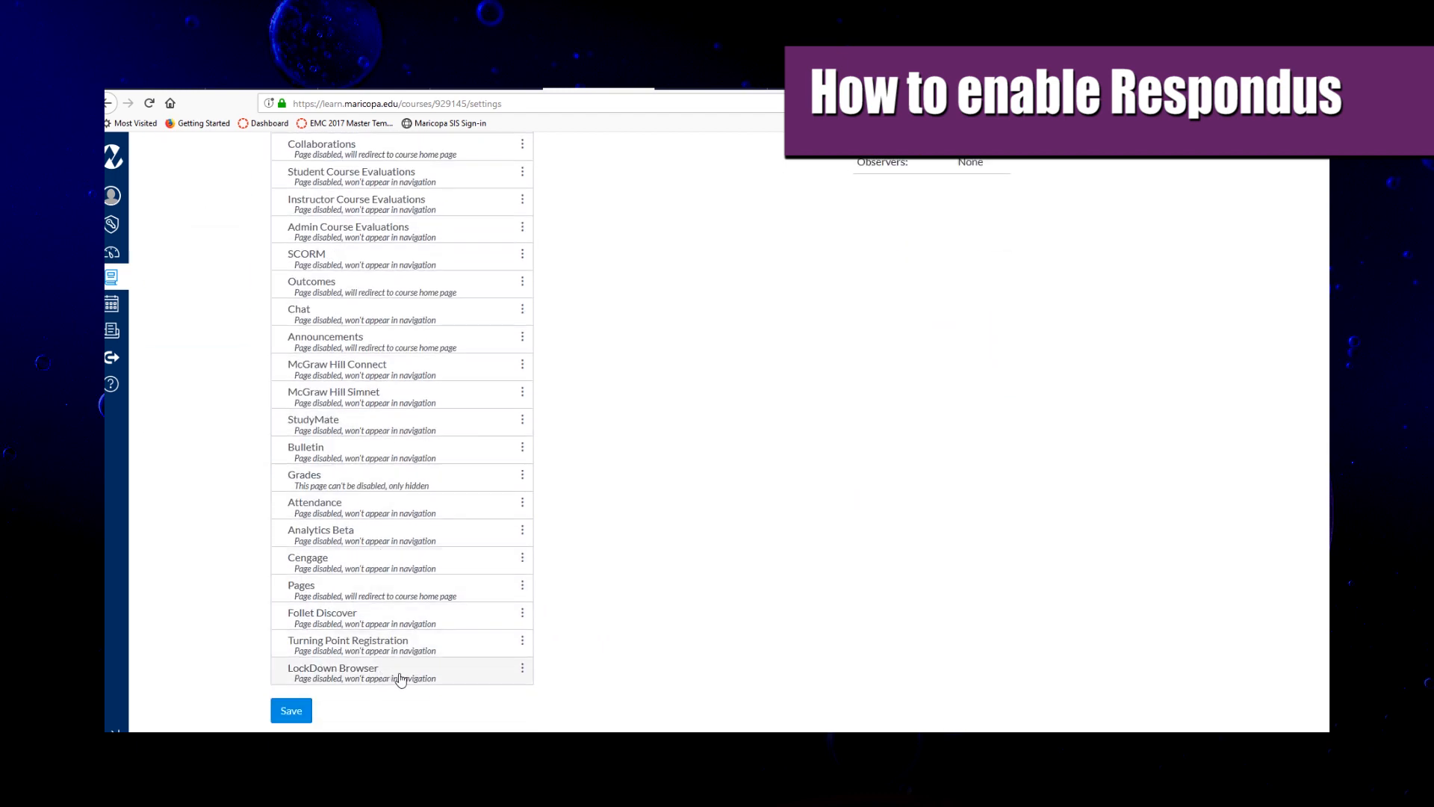
click(522, 668)
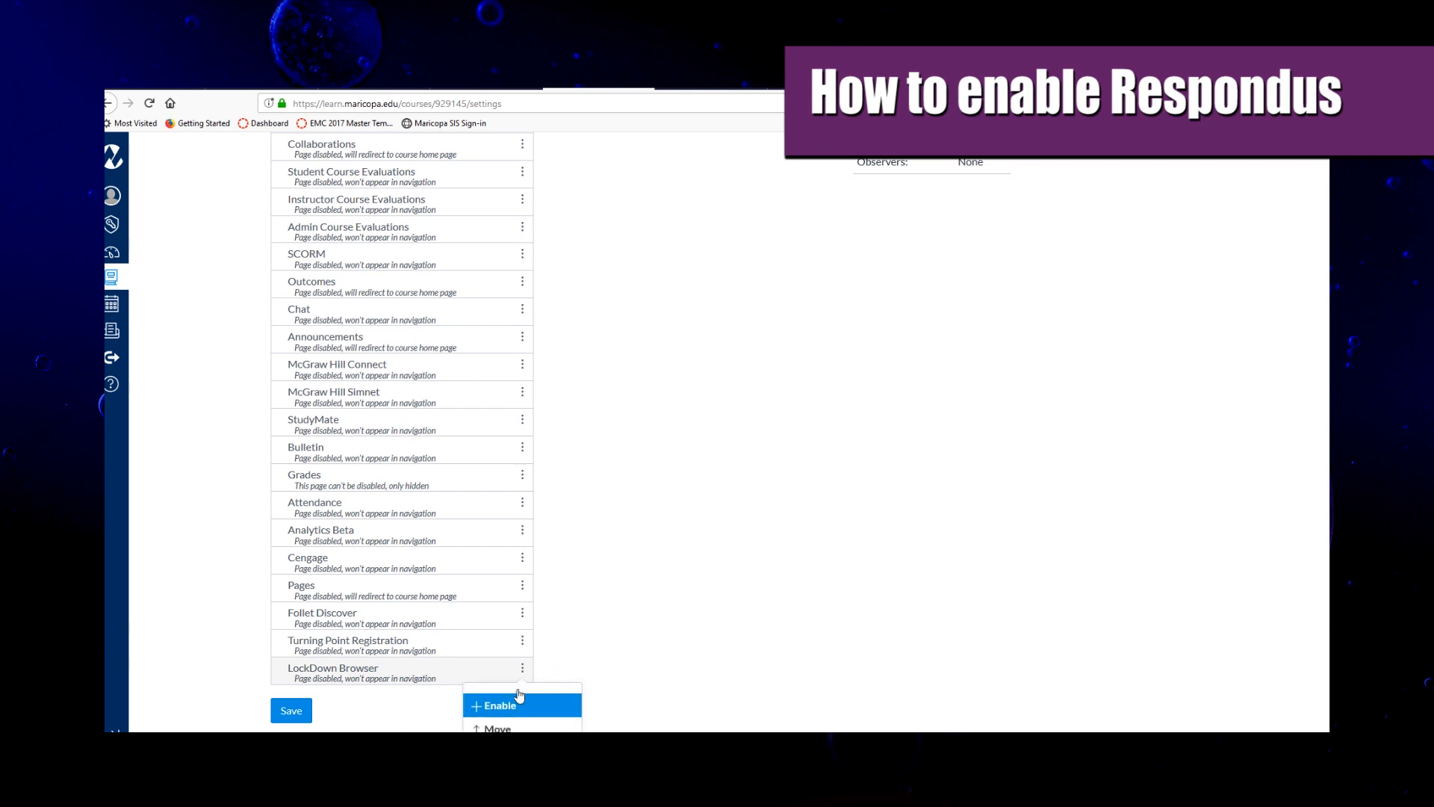
click(512, 707)
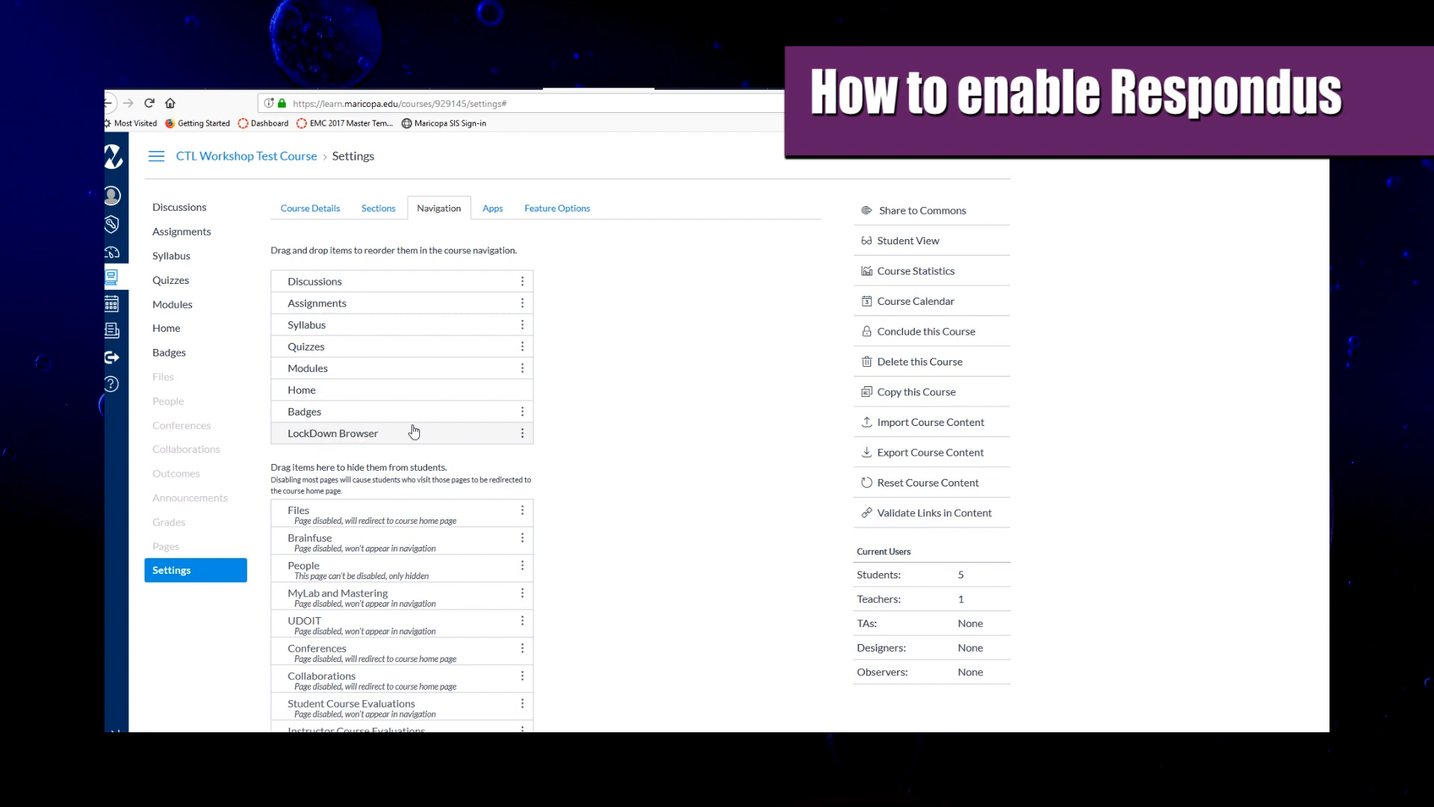
scroll(403, 483, down, 5)
scroll(403, 483, down, 2)
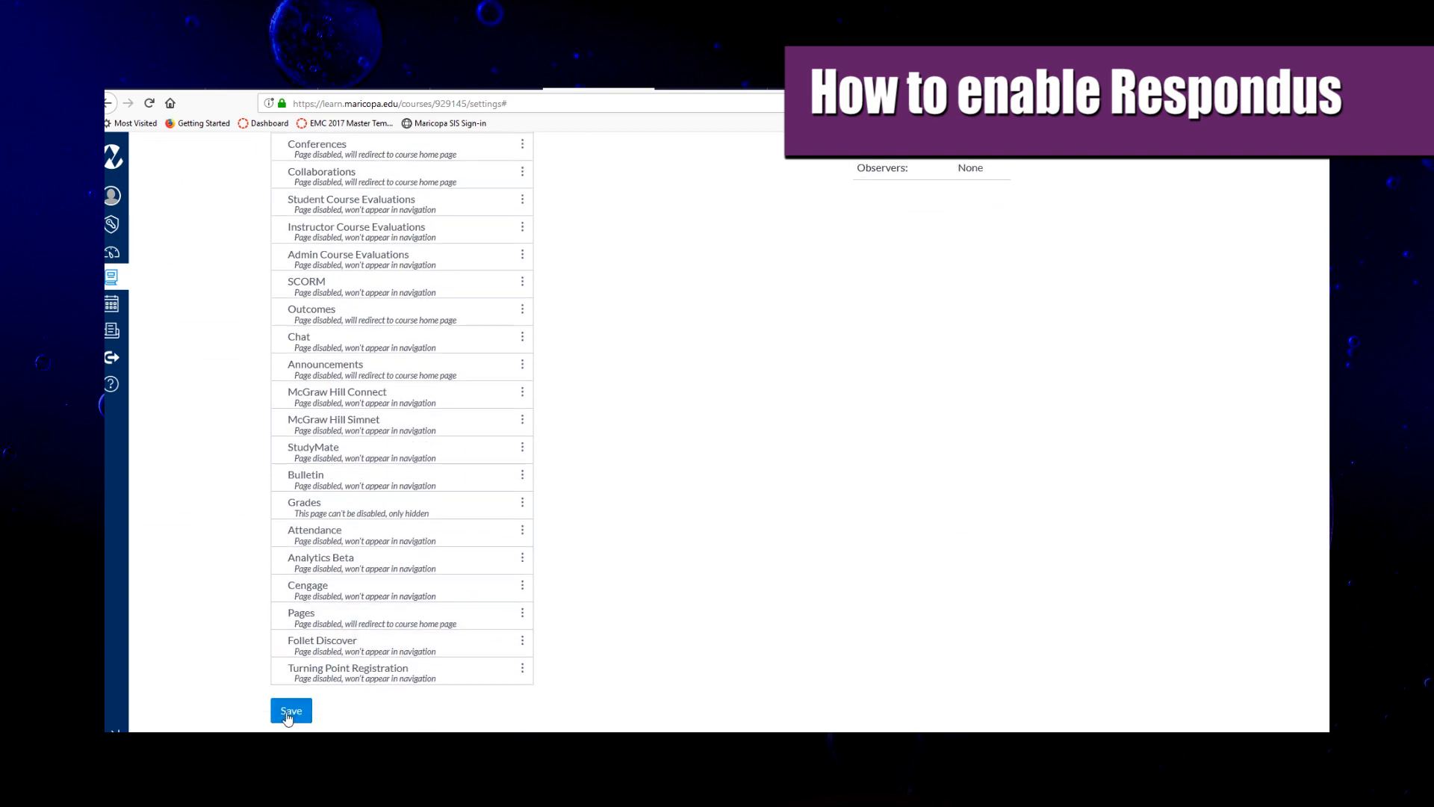
click(289, 713)
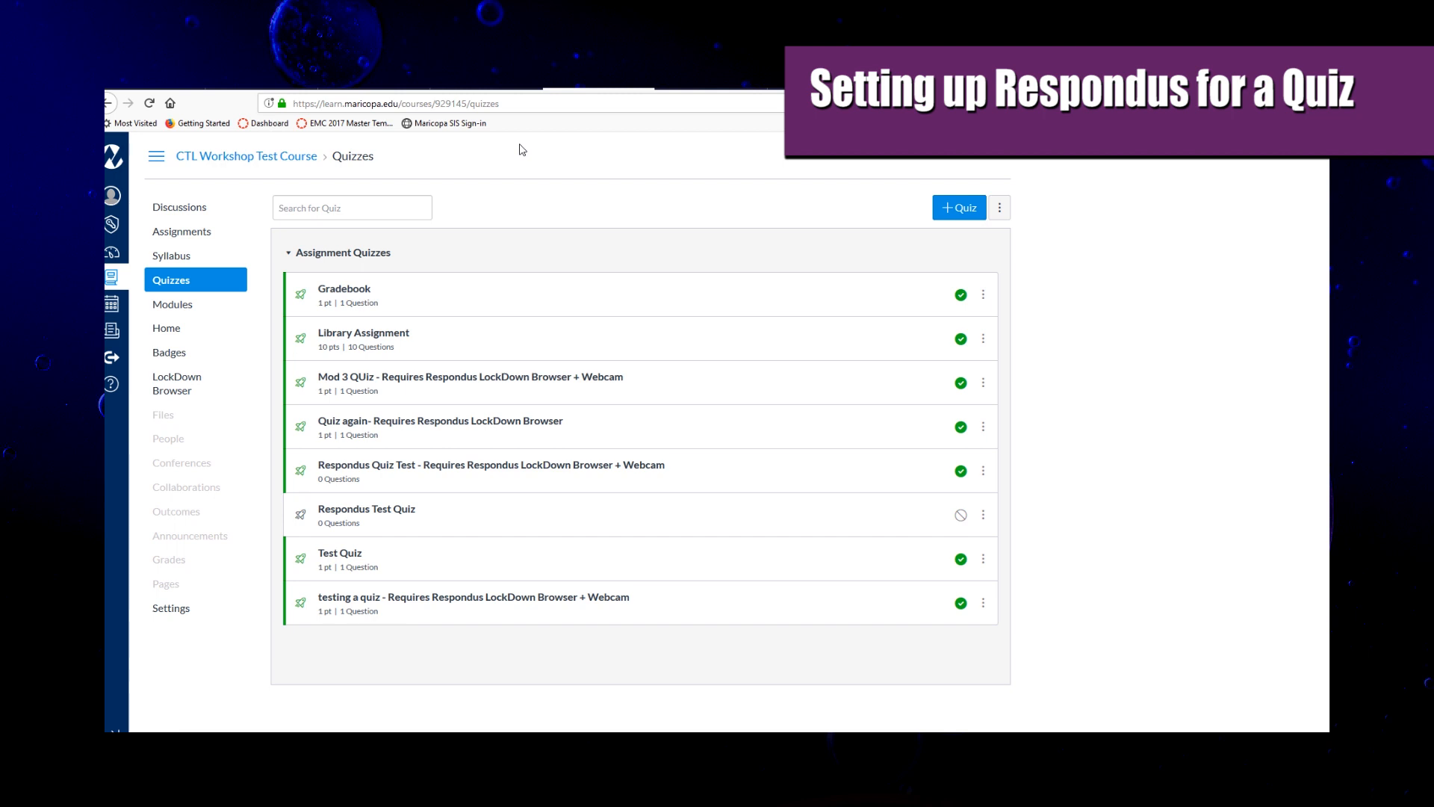
Open the course's LockDown Browser tool, look over its Video Tutorials, Getting Started and Resources pages, and continue to the dashboard.
click(172, 396)
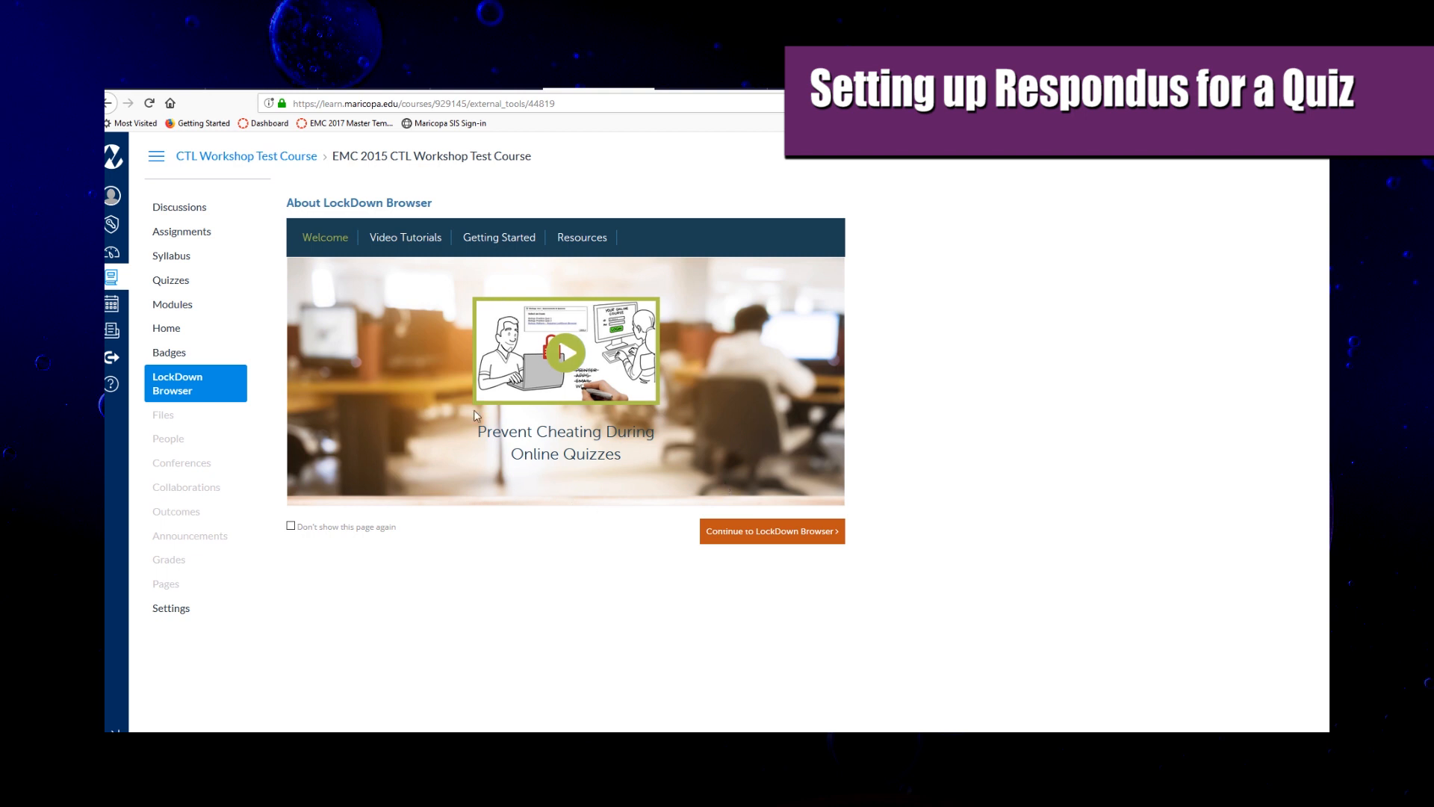
click(382, 239)
click(482, 240)
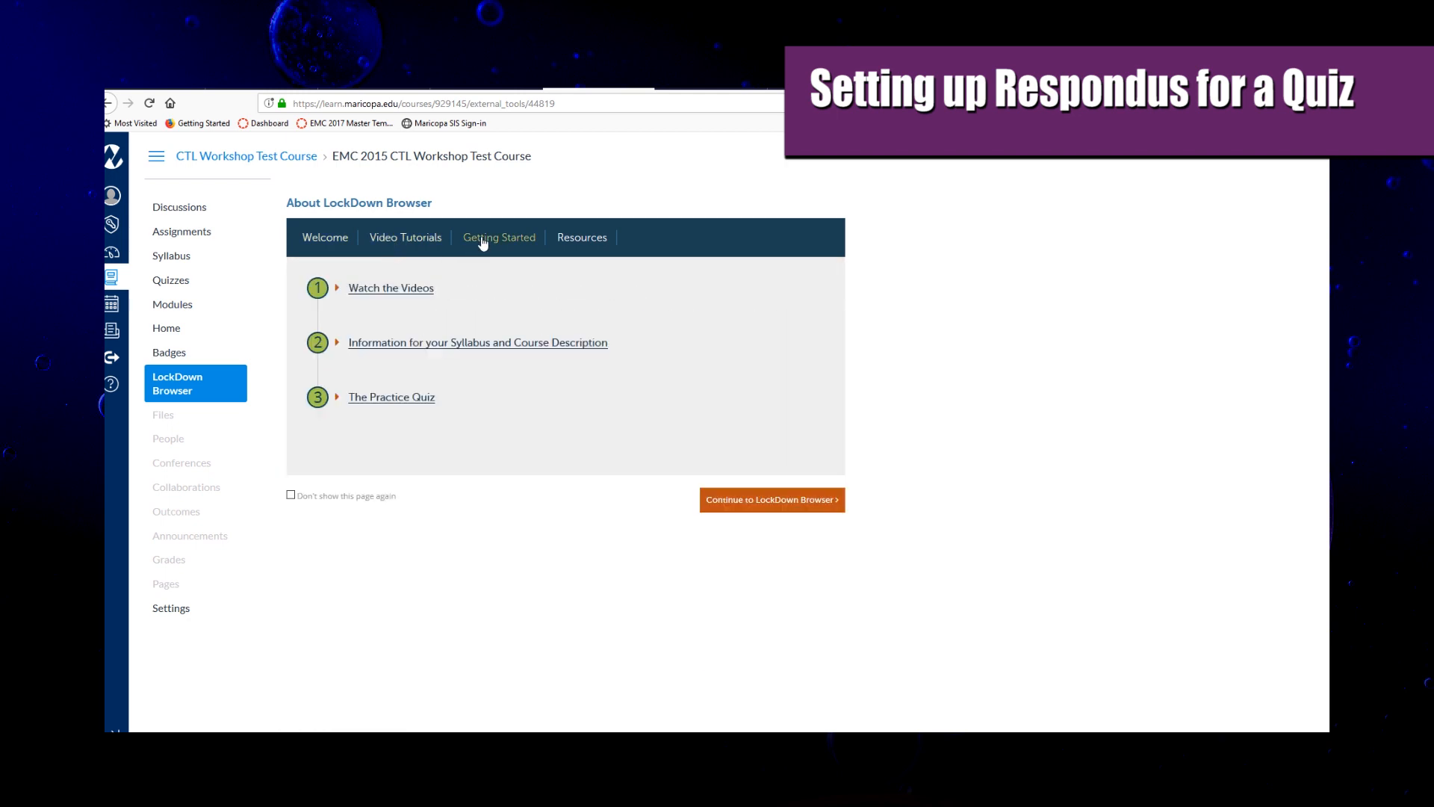
click(577, 239)
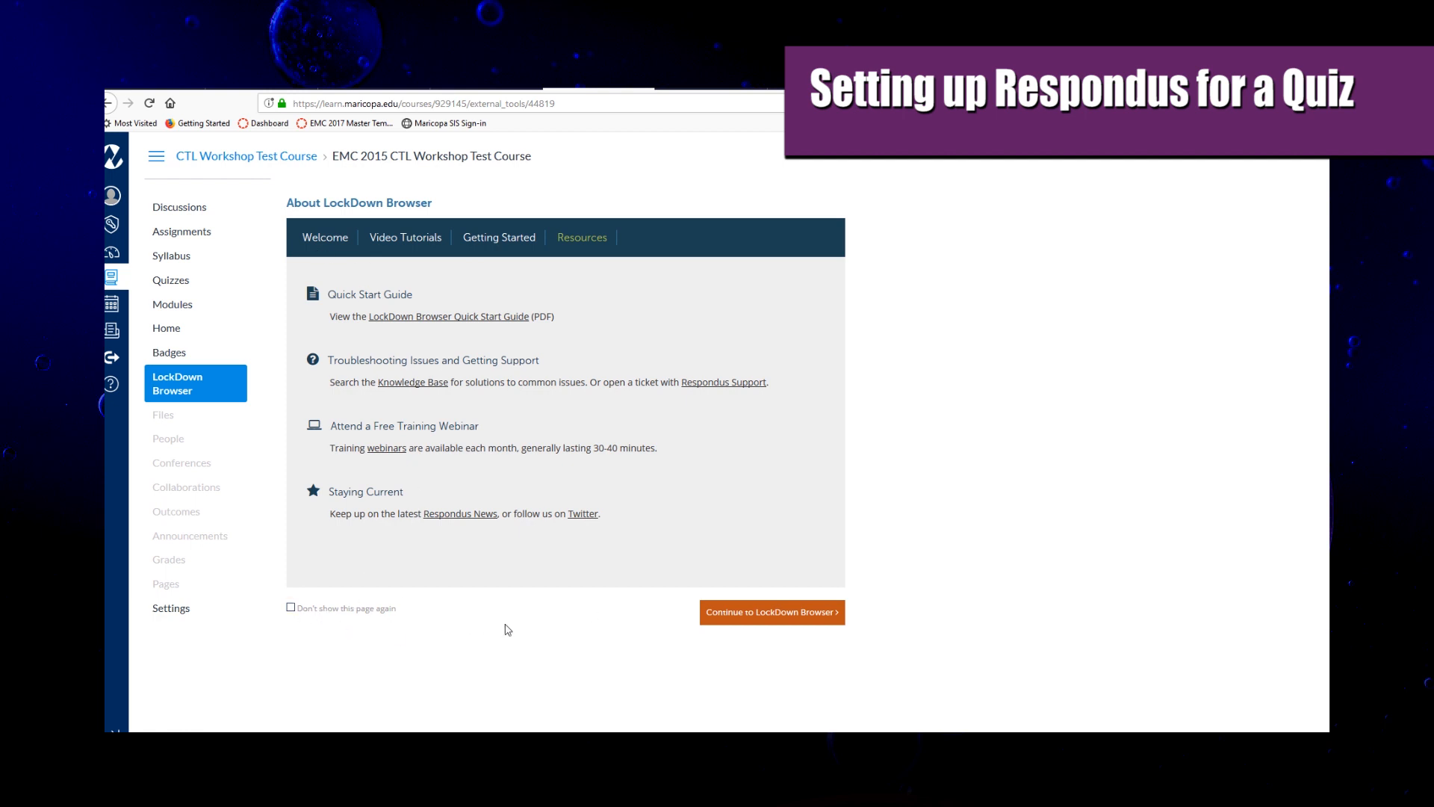
click(758, 614)
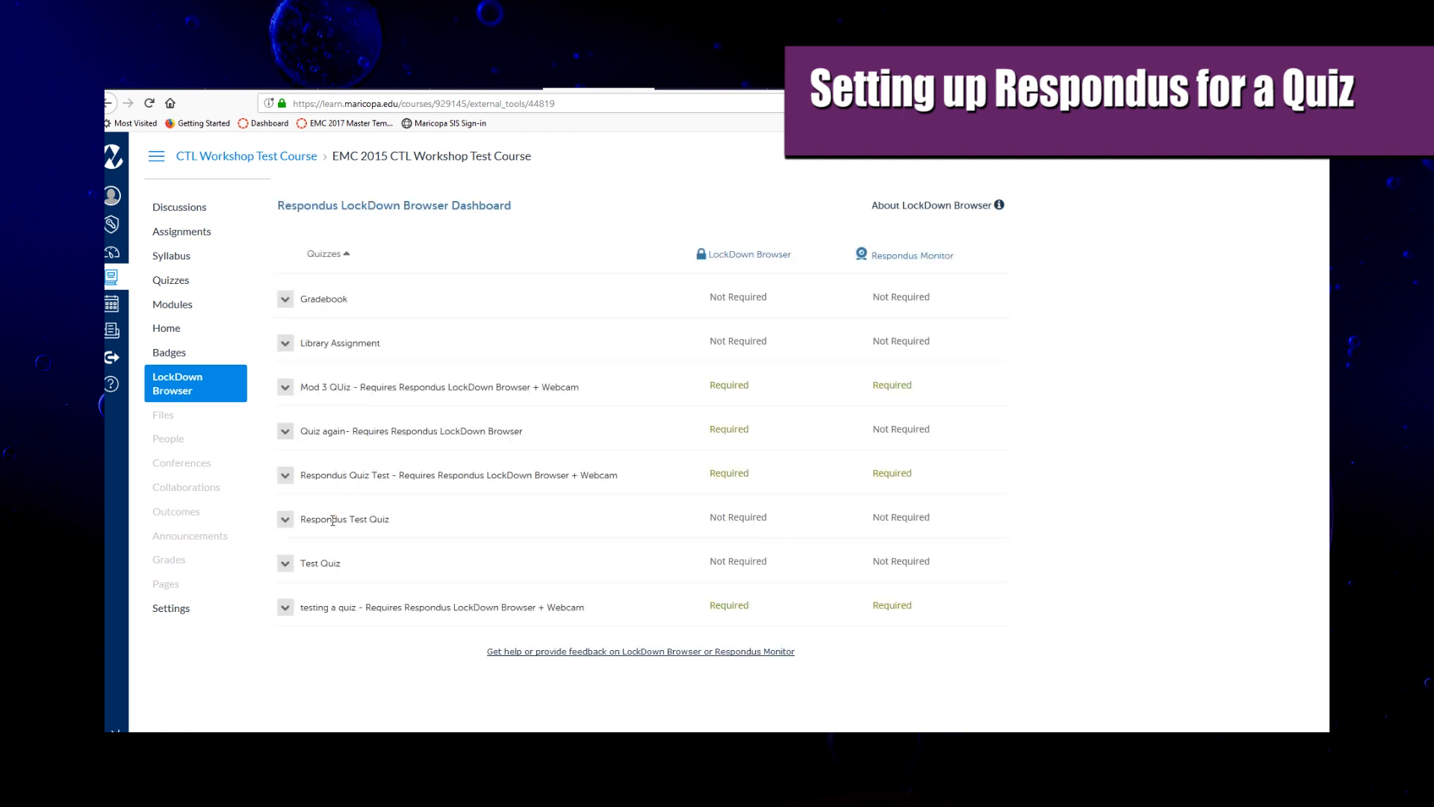
Open the LockDown Browser settings for Respondus Test Quiz and require Respondus LockDown Browser for this exam.
click(285, 521)
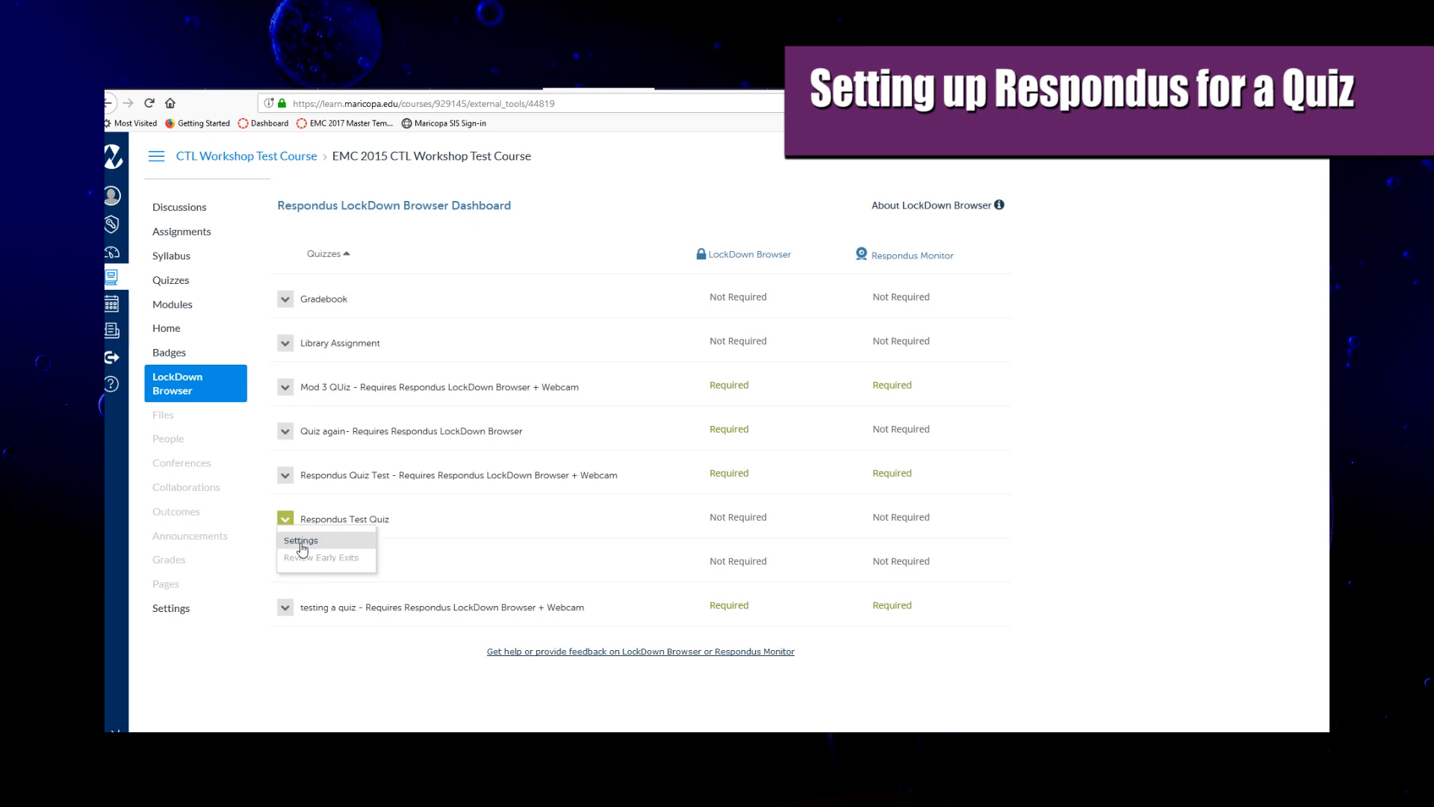
click(299, 541)
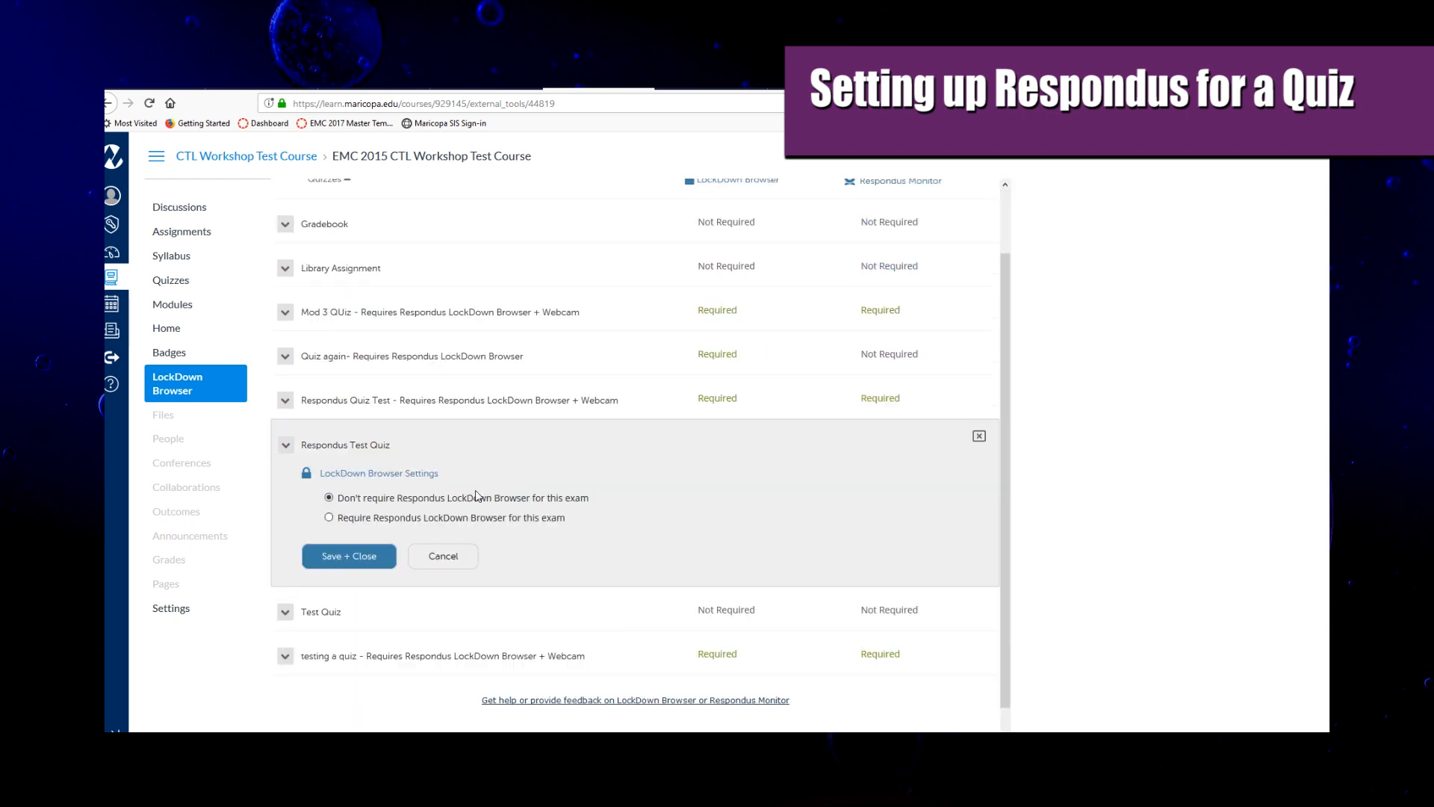
click(329, 518)
scroll(366, 508, down, 2)
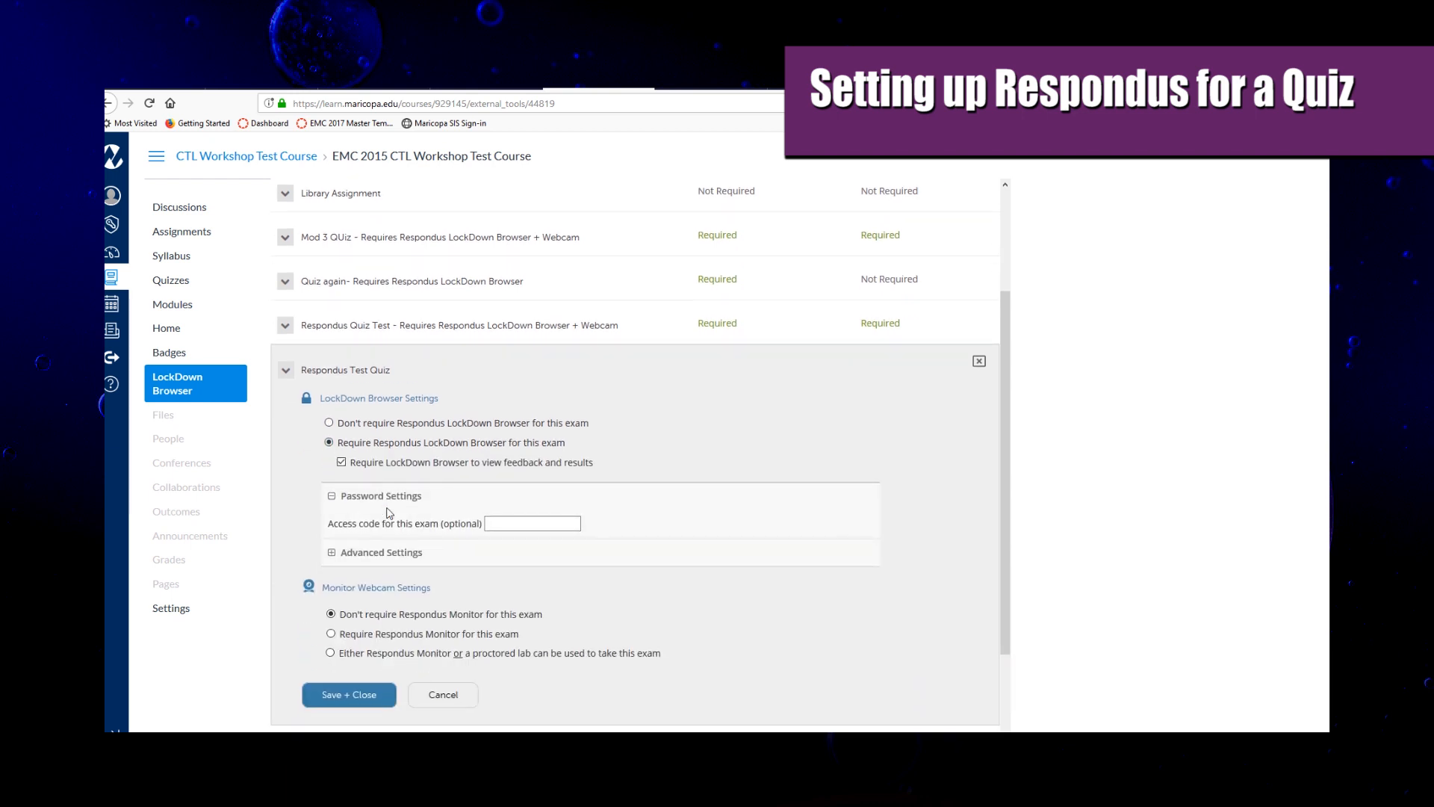
Expand the advanced LockDown Browser settings of Respondus Test Quiz and view the explanation of the calculator option.
scroll(373, 504, down, 2)
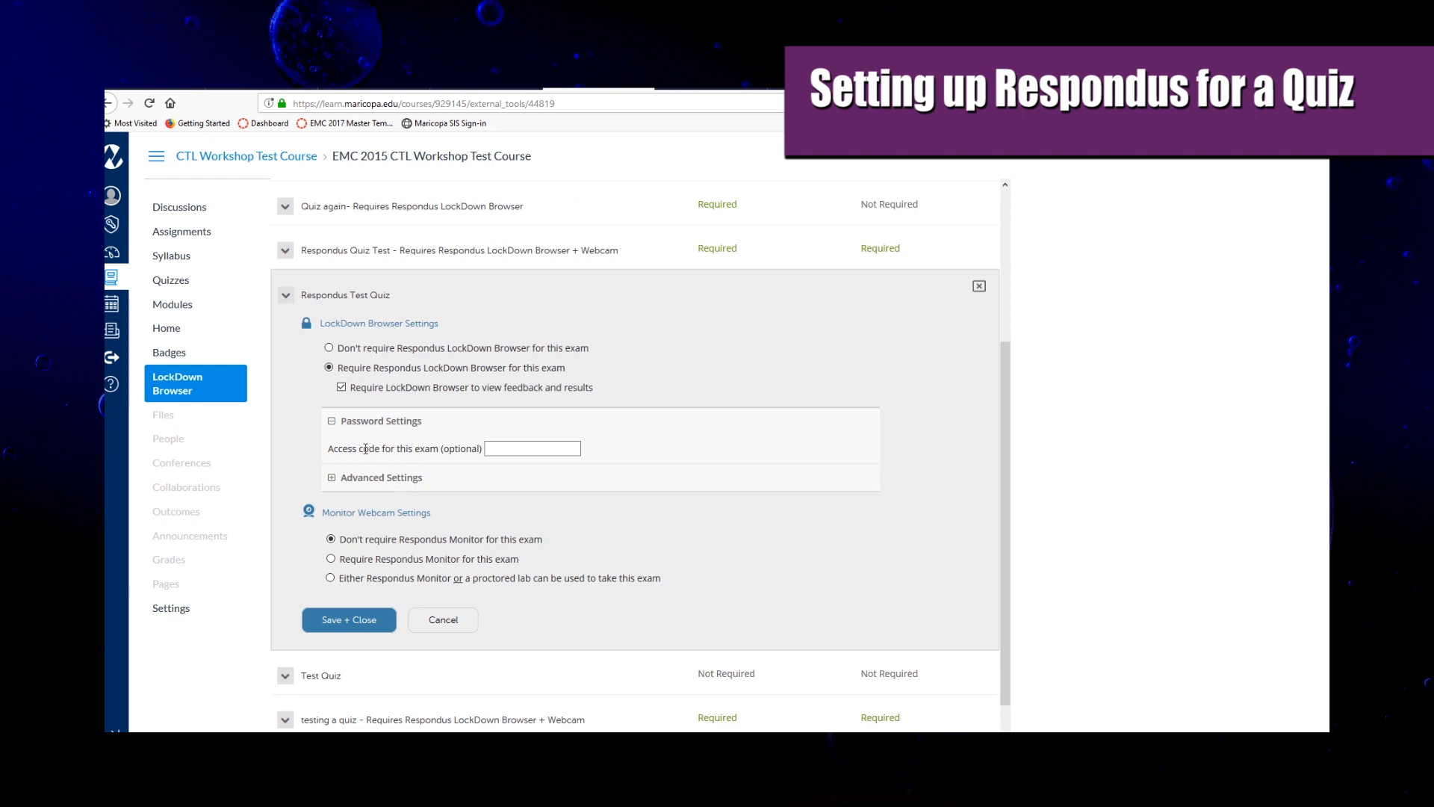
click(333, 477)
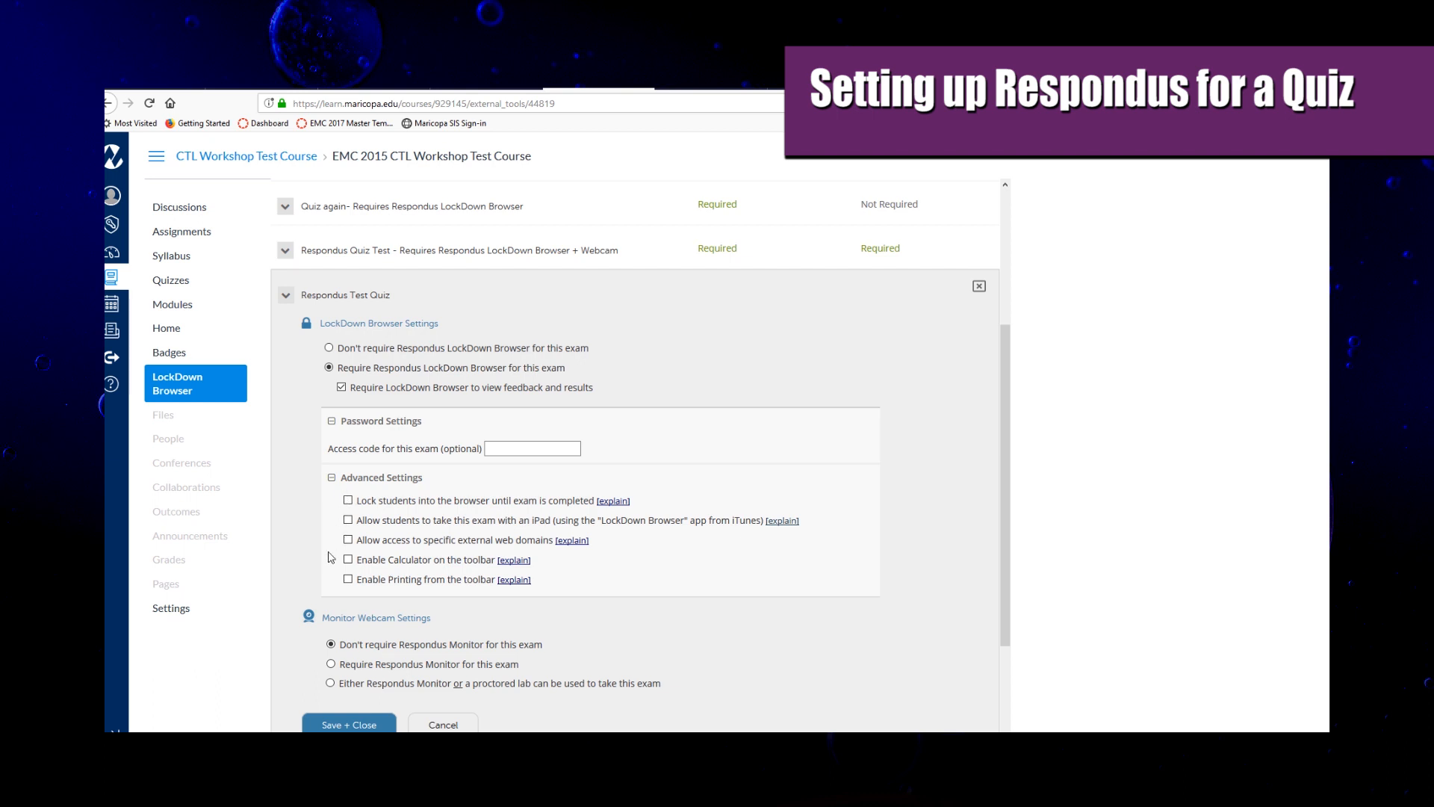
mouse_move(519, 566)
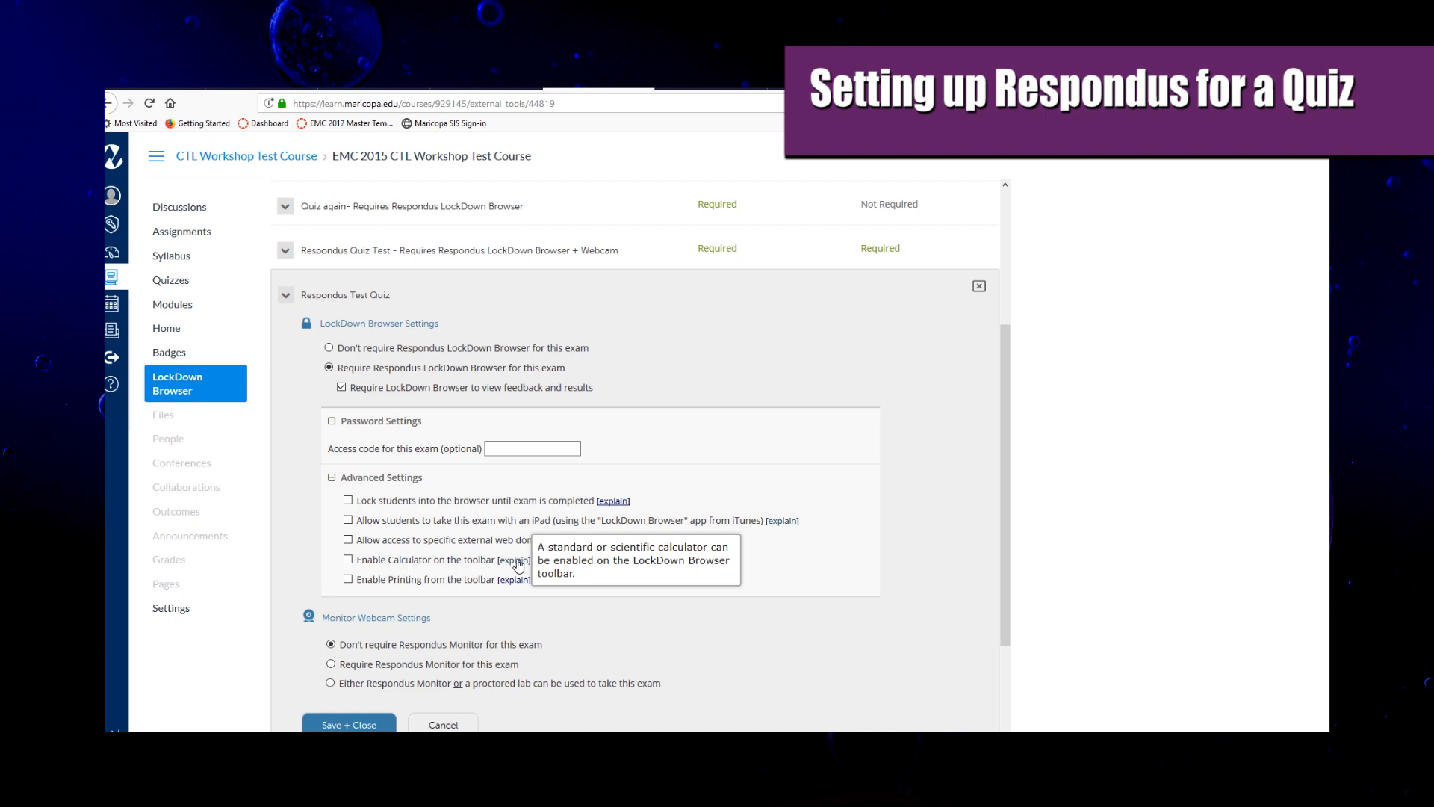
Require Respondus Monitor for Respondus Test Quiz, keep the default startup sequence and facial detection options, and save and close the settings.
scroll(341, 484, down, 2)
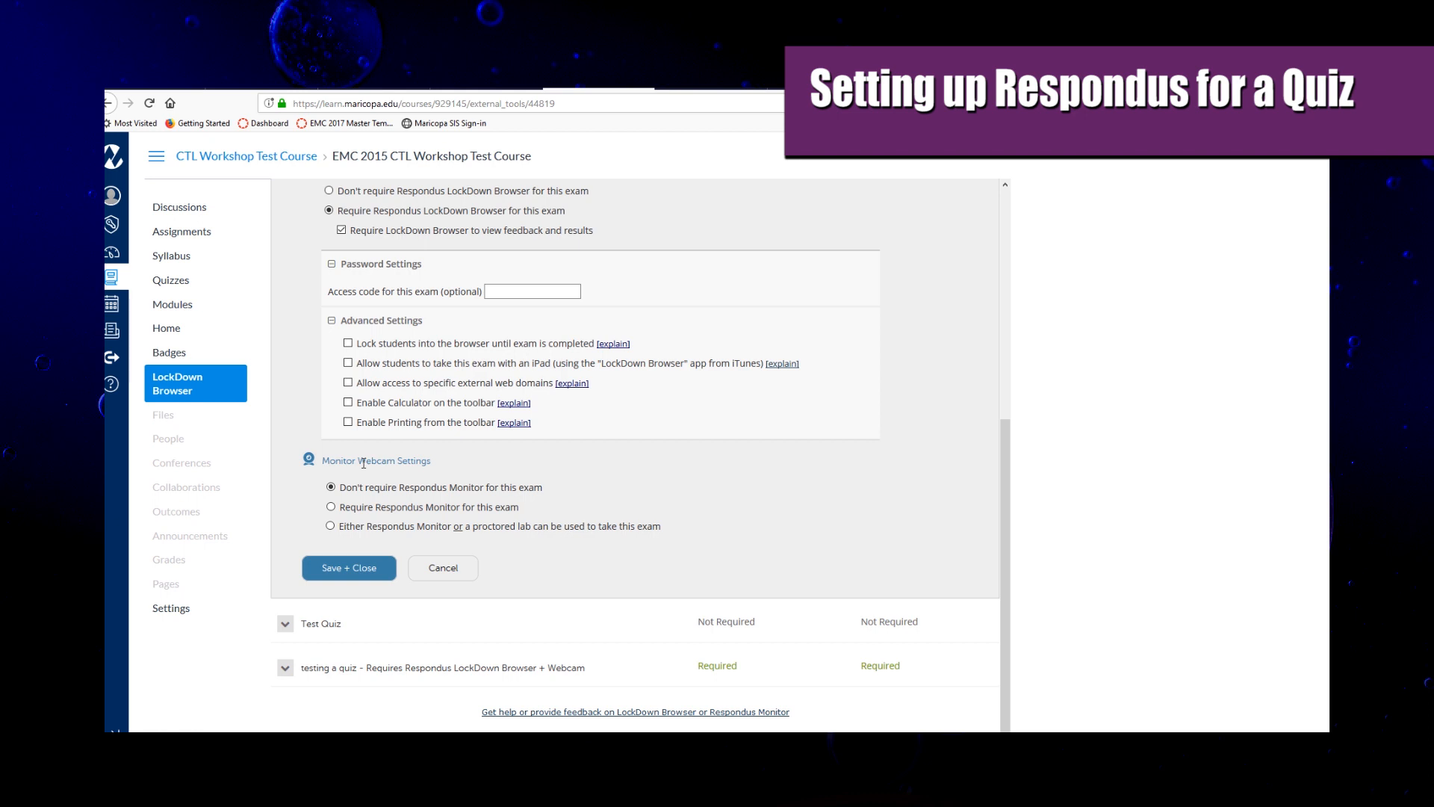
click(331, 507)
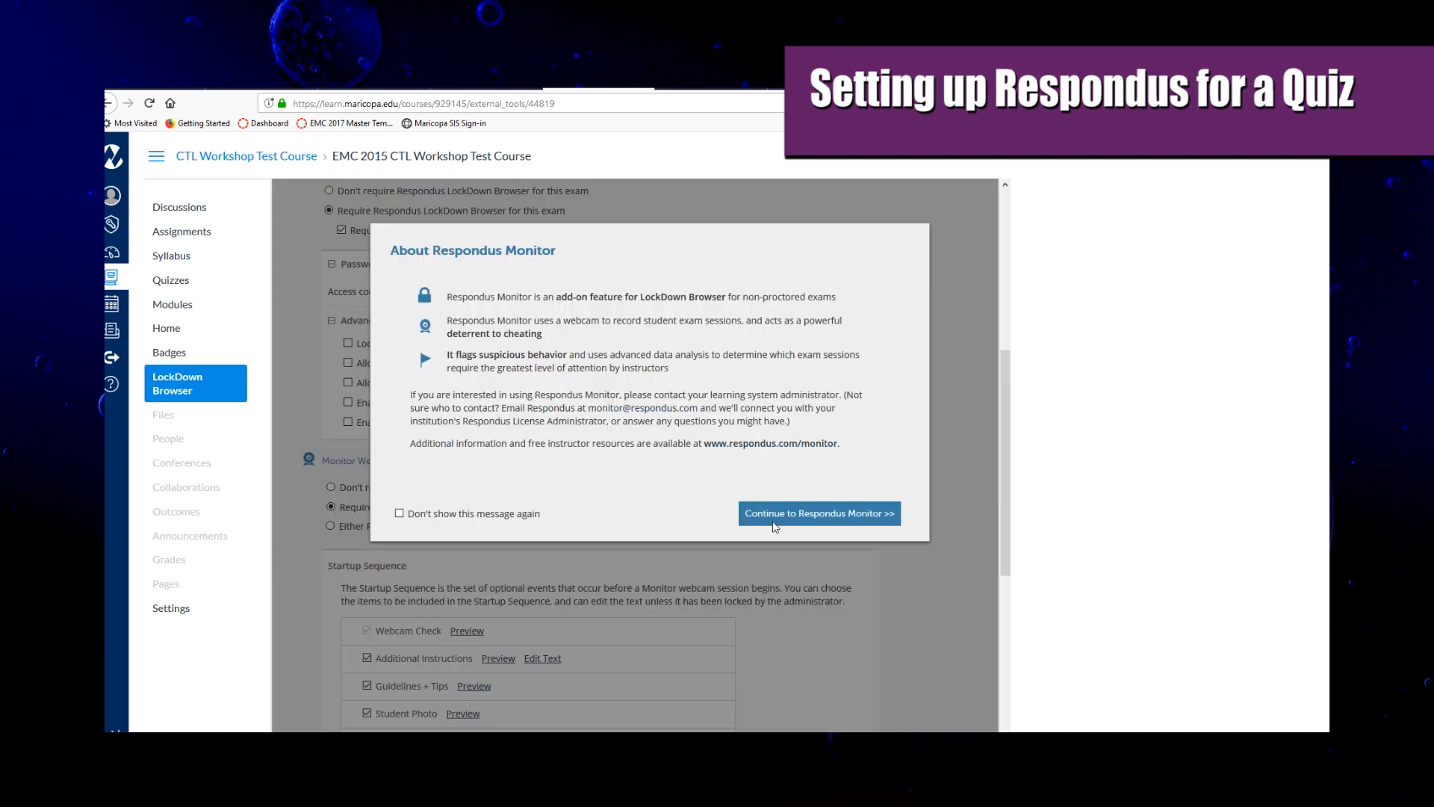
click(825, 520)
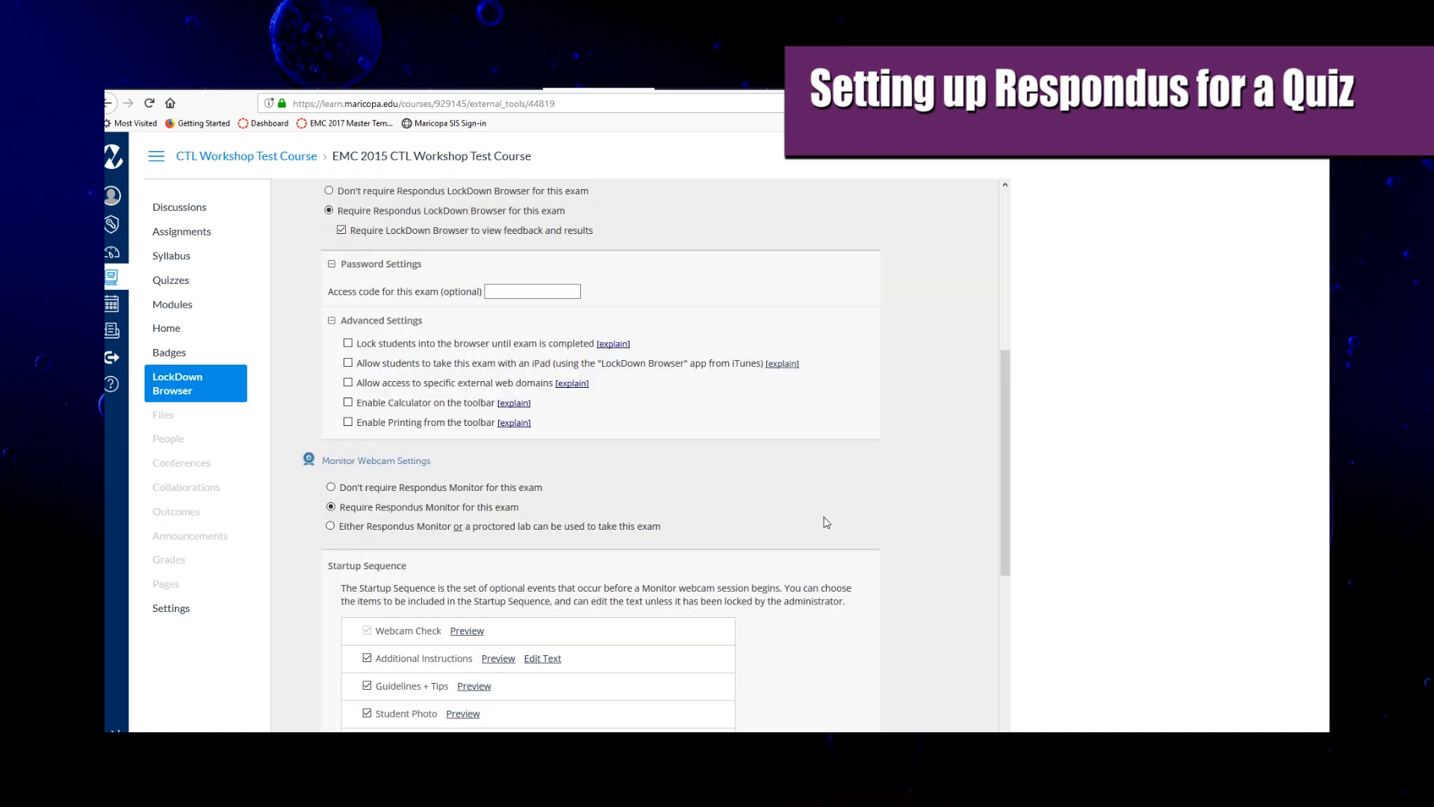
scroll(690, 457, down, 3)
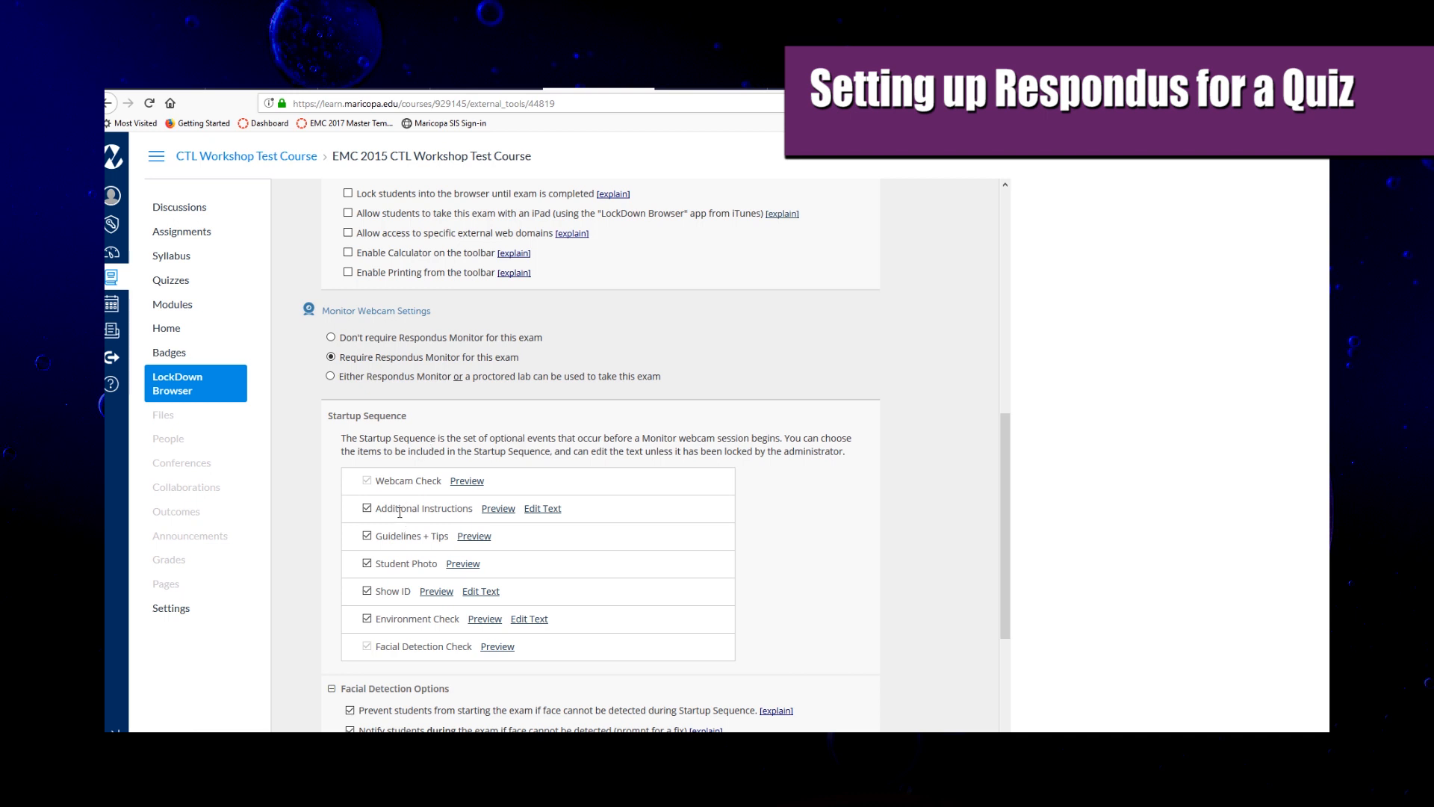
scroll(398, 478, down, 1)
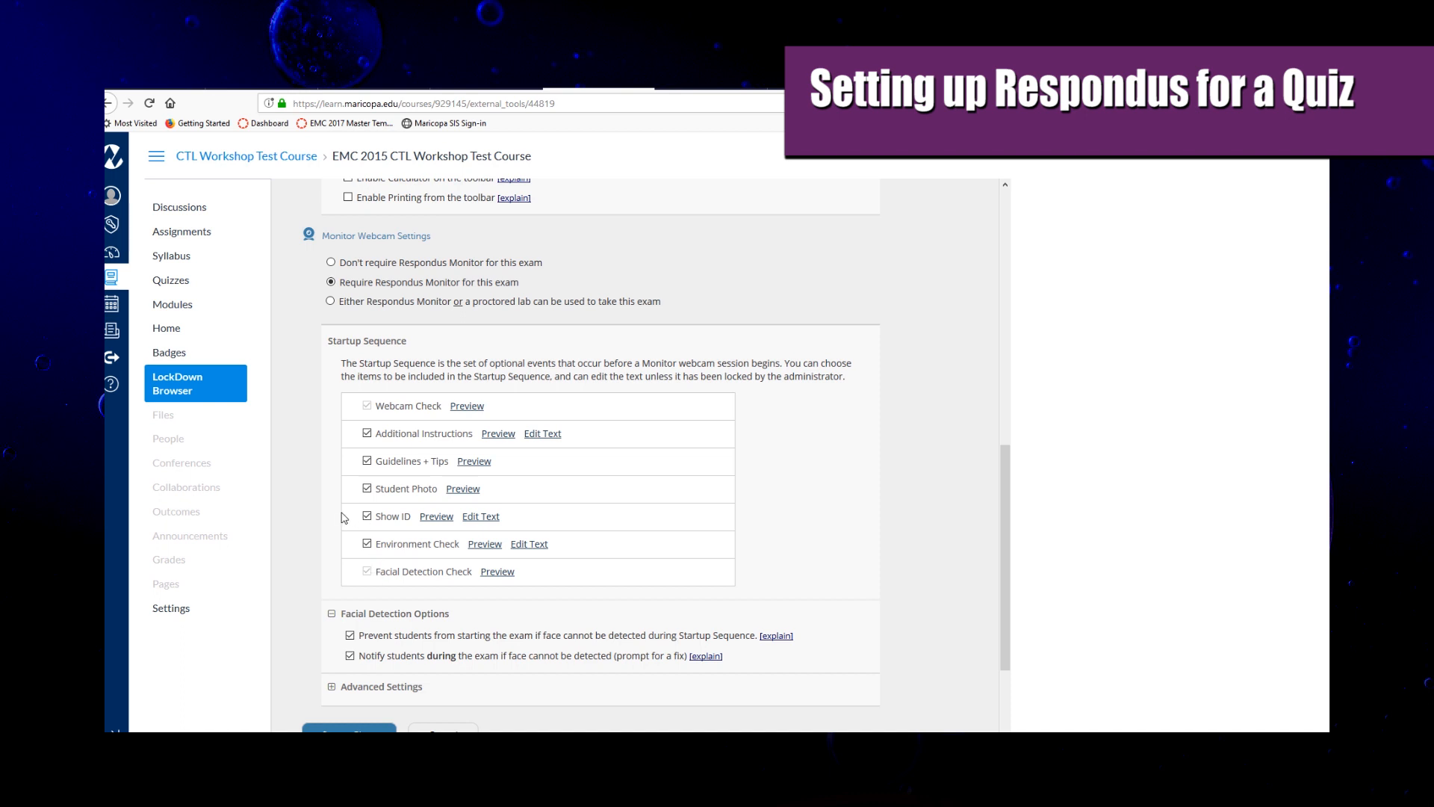
scroll(332, 478, down, 2)
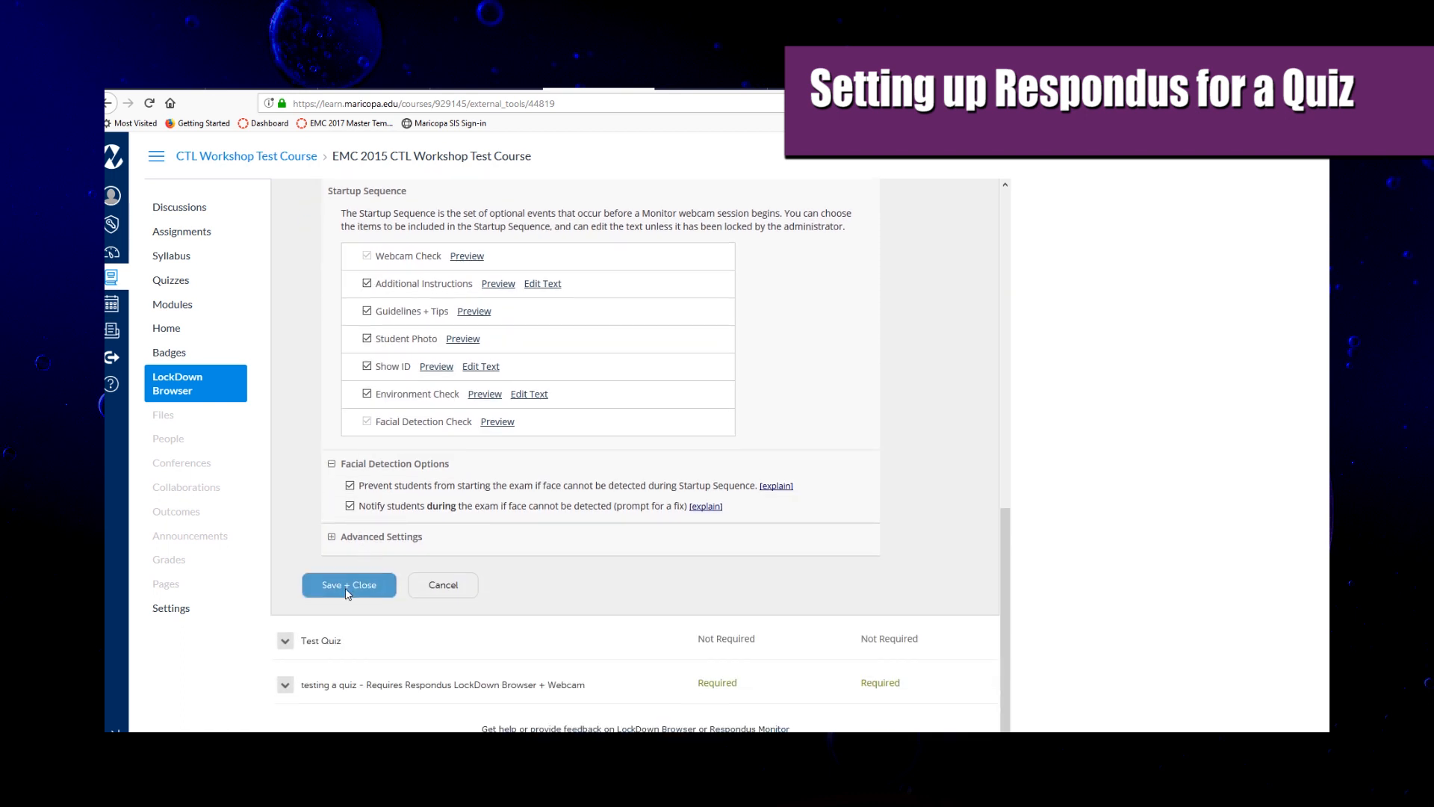
click(345, 588)
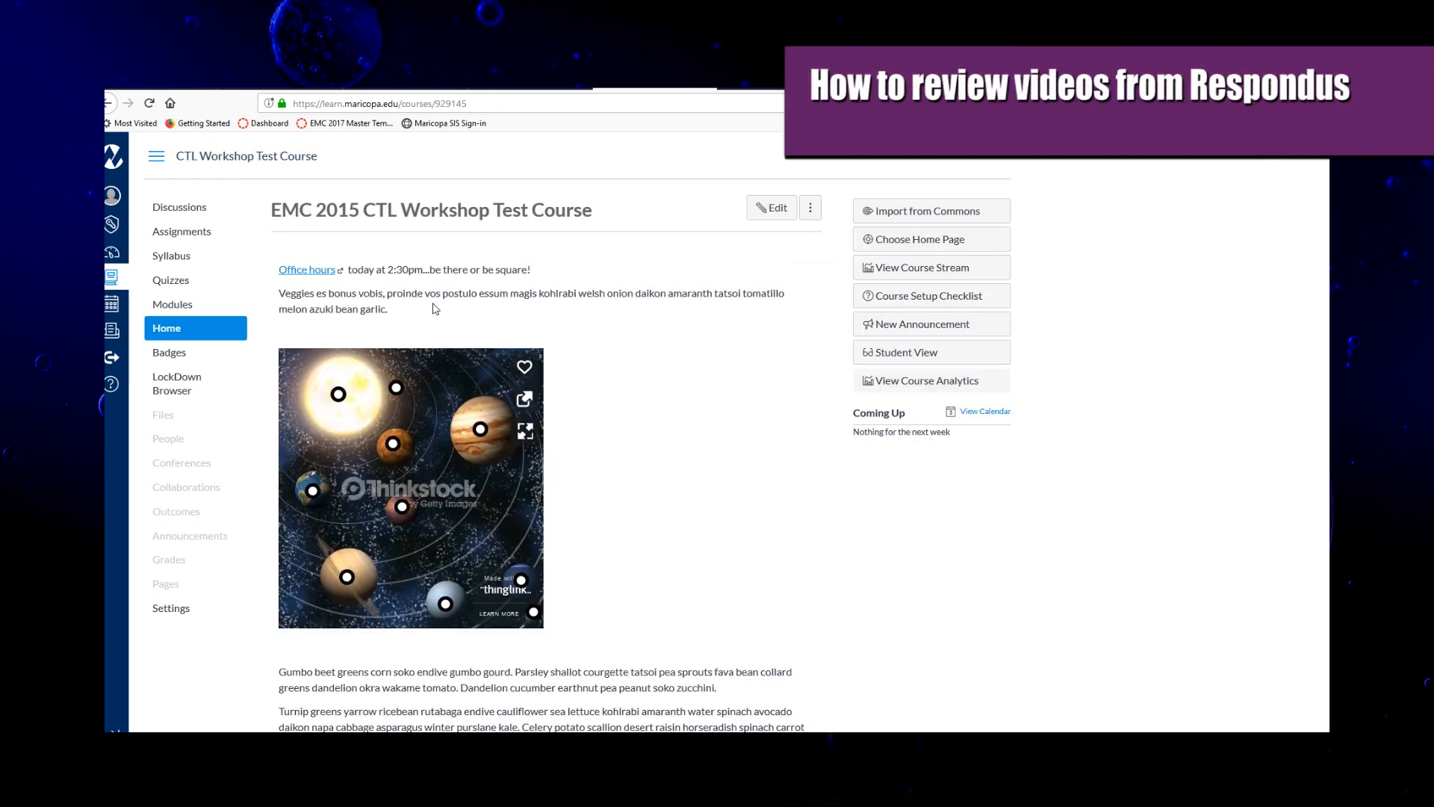
Return to the LockDown Browser dashboard and open the class results for Respondus Quiz Test.
click(170, 393)
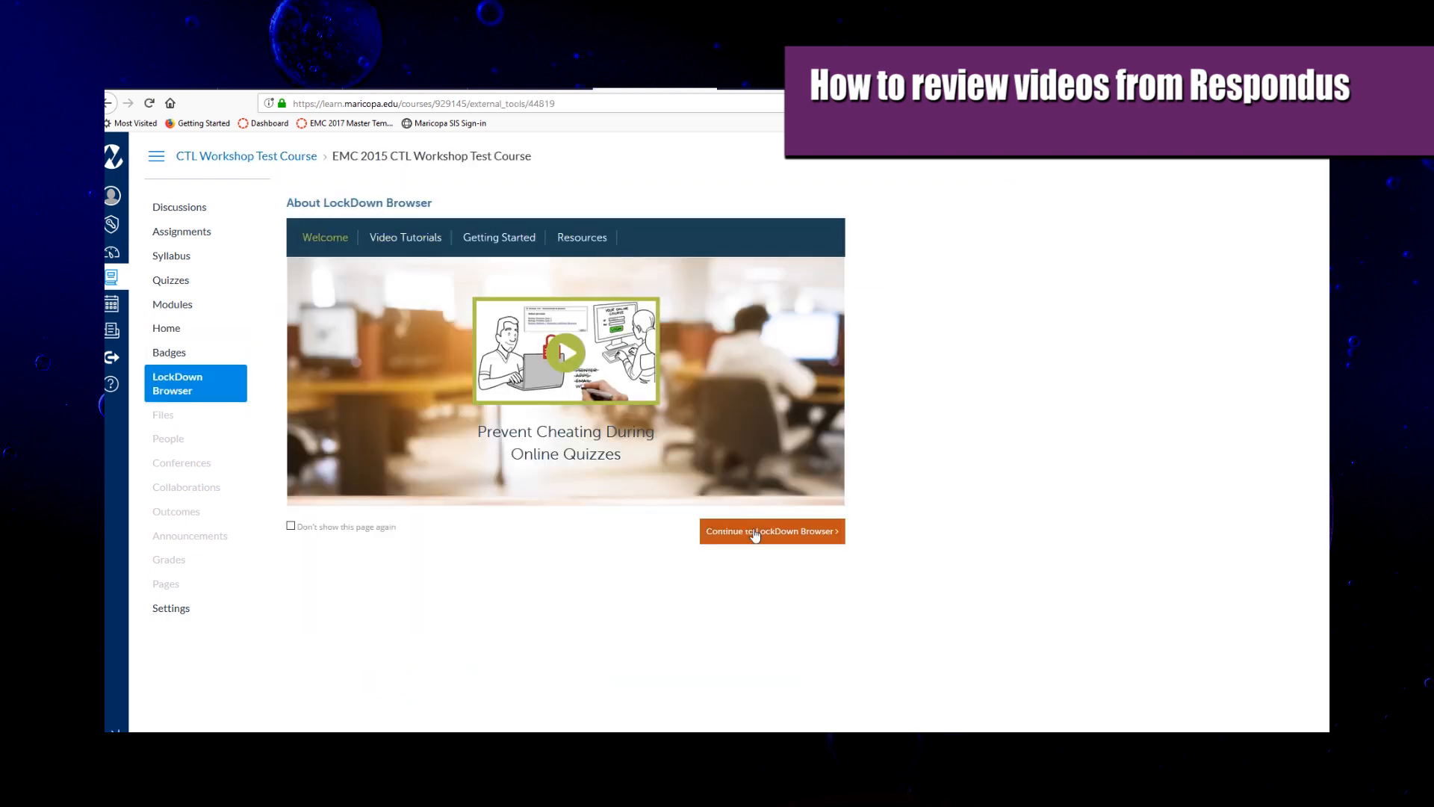
click(749, 535)
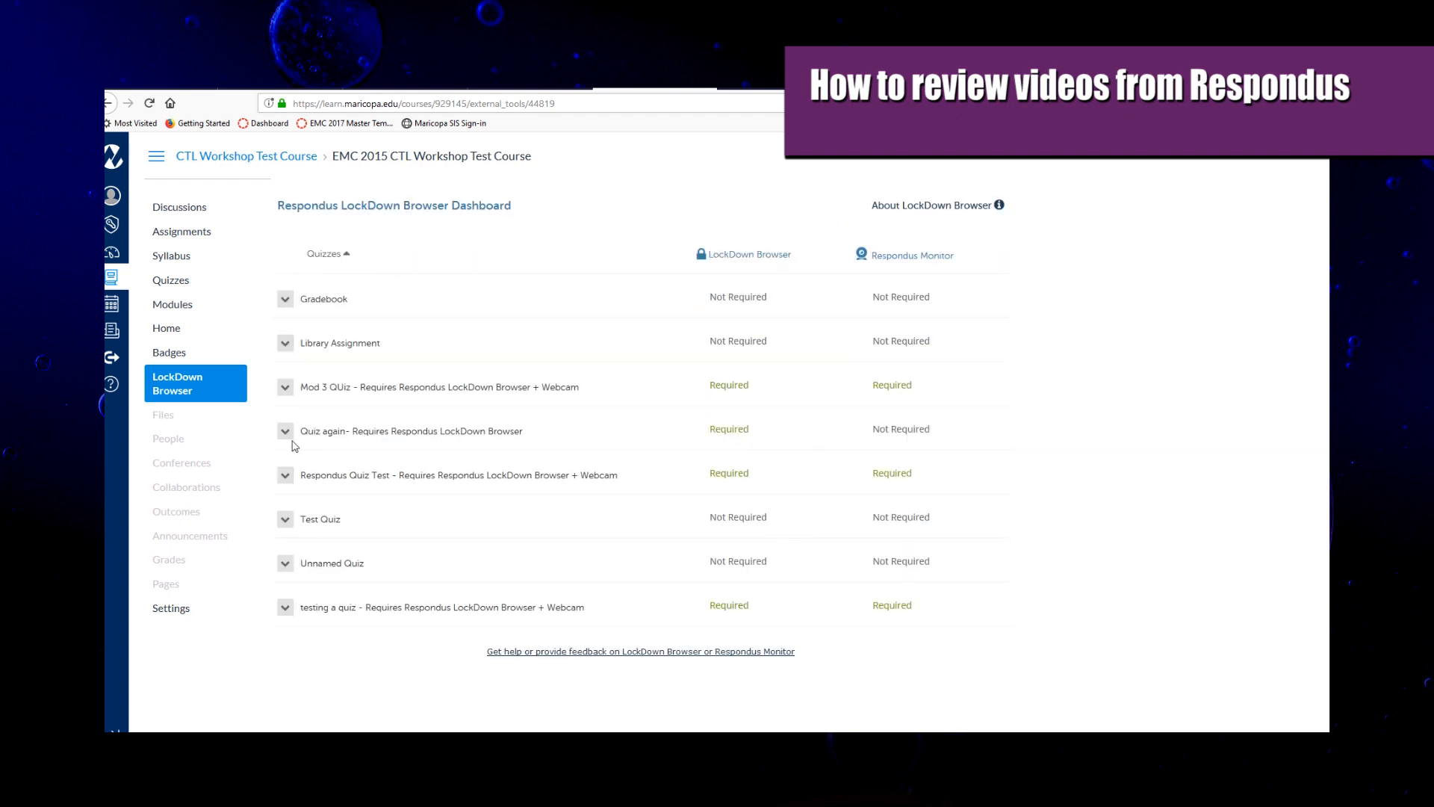
click(286, 479)
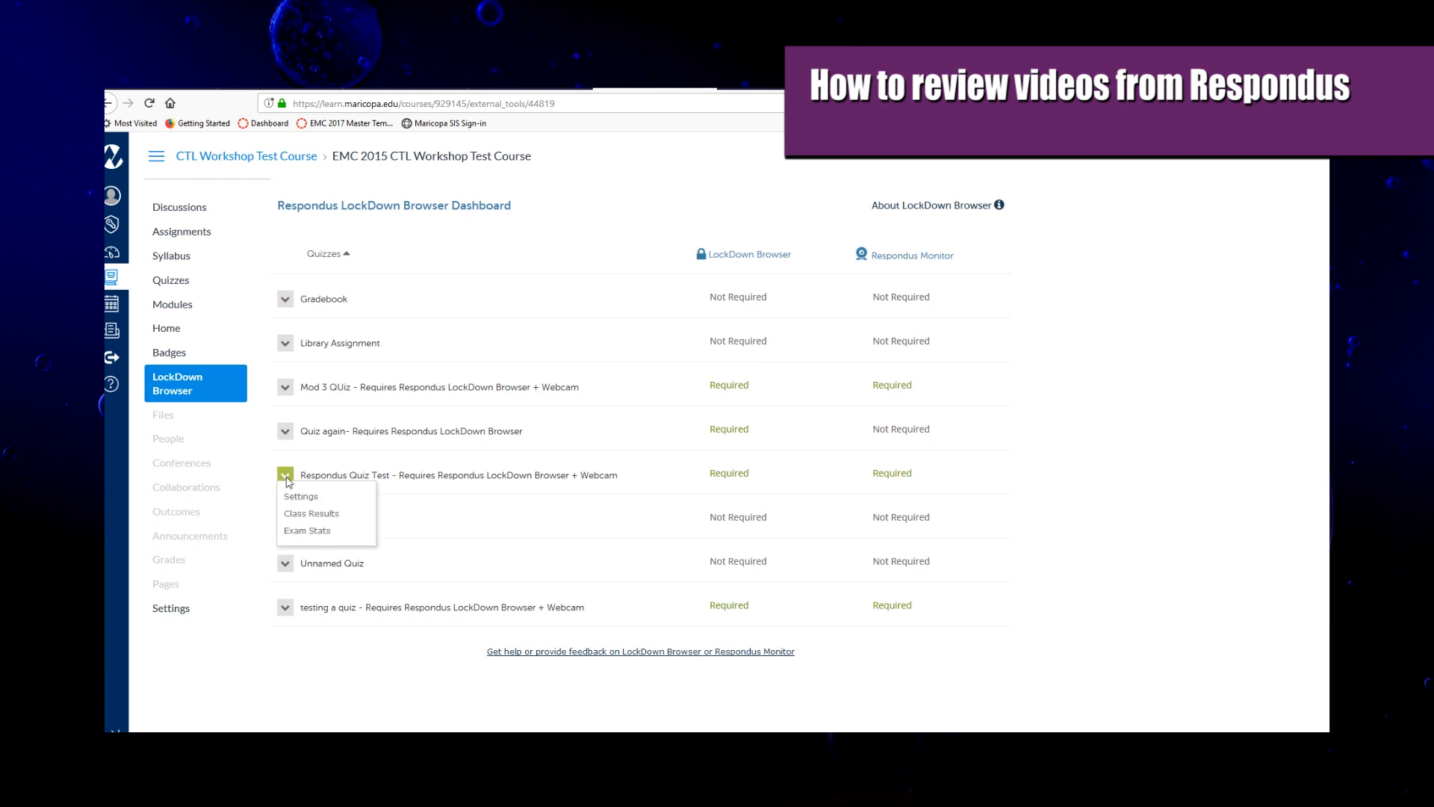
click(303, 515)
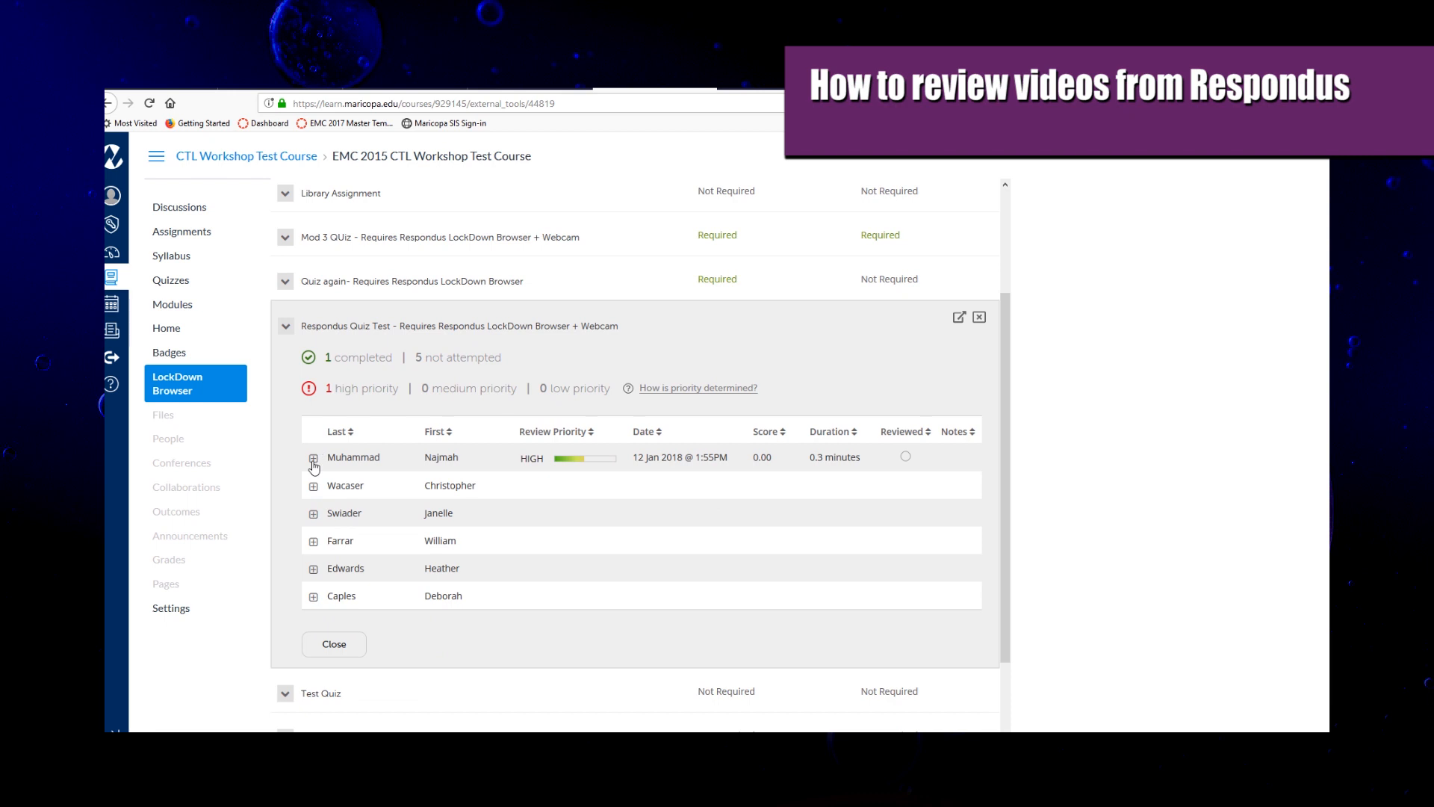
Expand the student session flagged high priority and examine its review details, flags and webcam thumbnails.
click(314, 458)
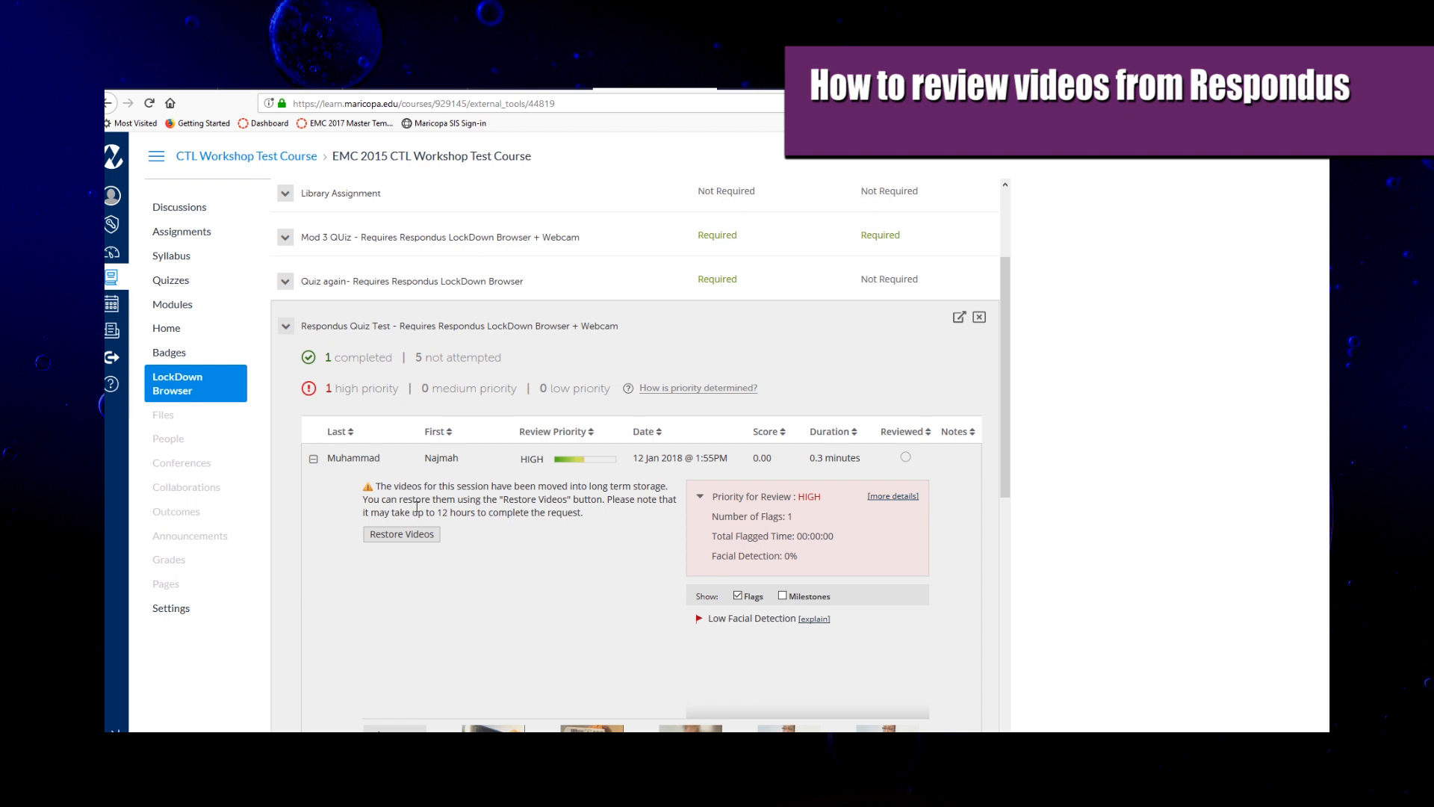
scroll(423, 505, down, 2)
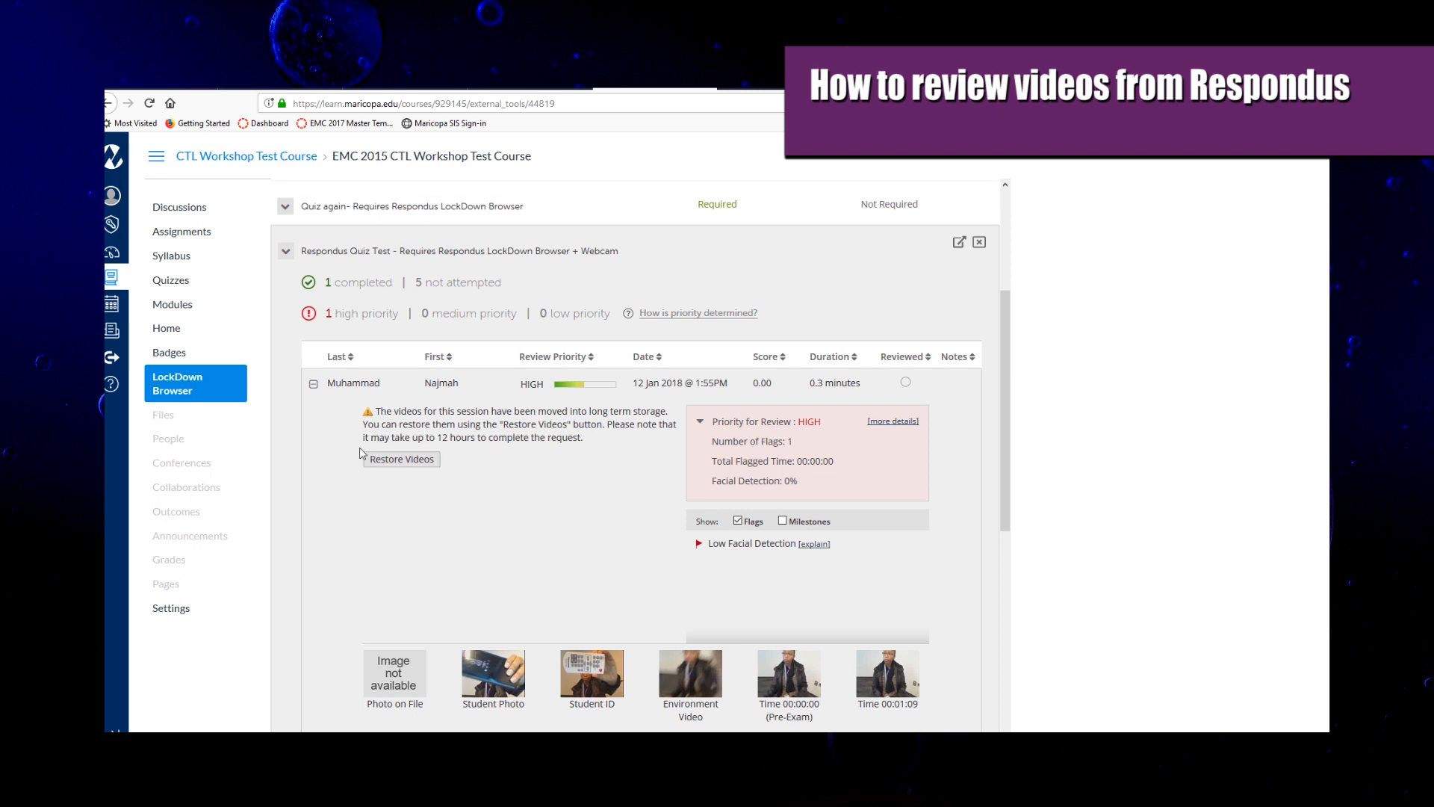
scroll(494, 496, down, 2)
scroll(497, 496, down, 2)
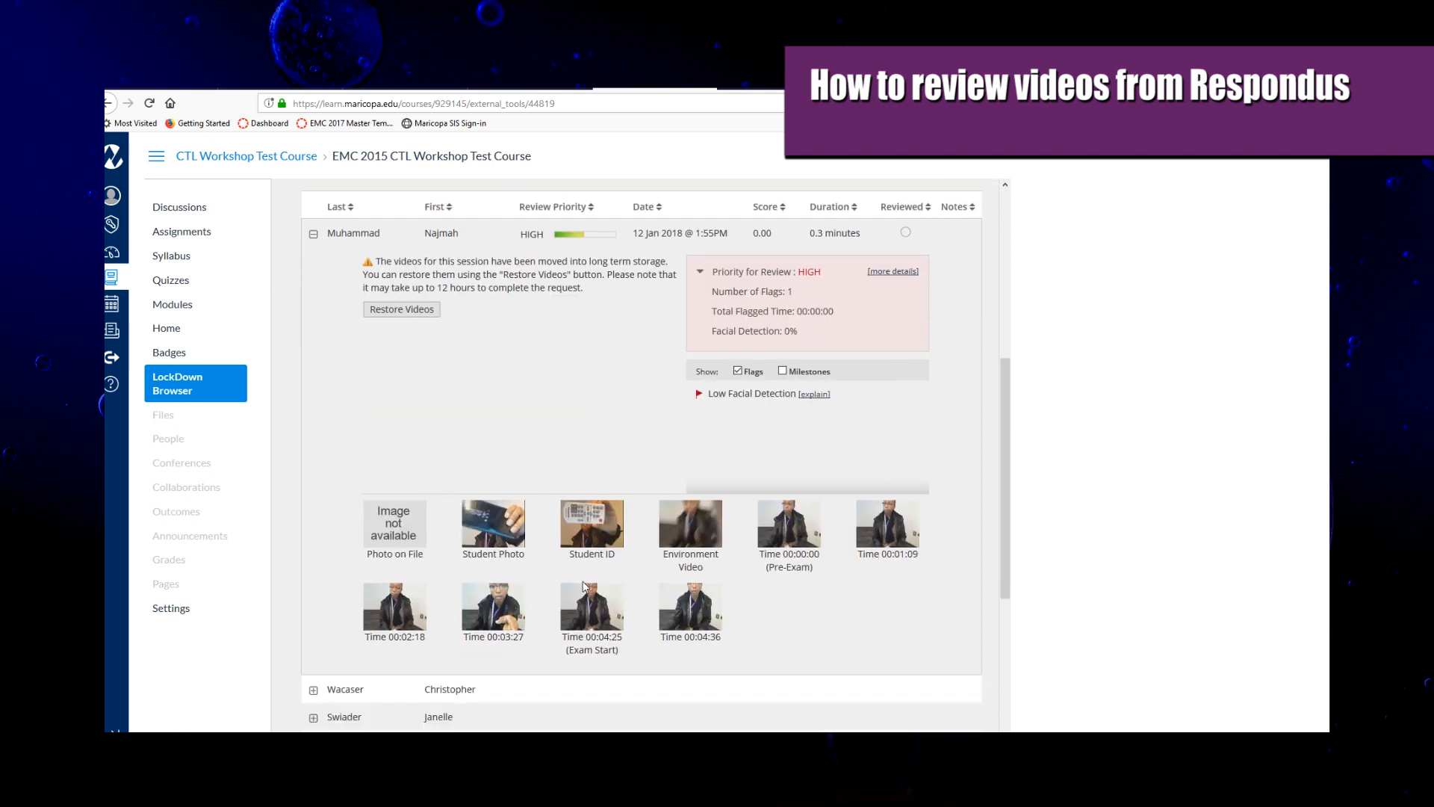